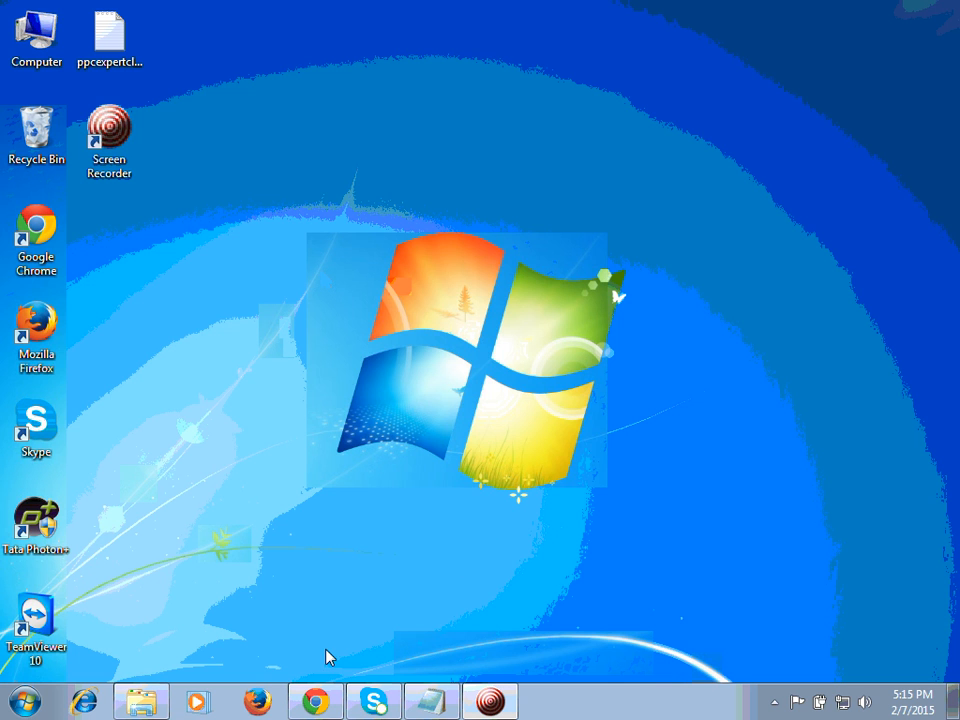
Step: Switch to Chrome, look at the Static King website's home page and return to the AdWords campaigns page
left_click(316, 703)
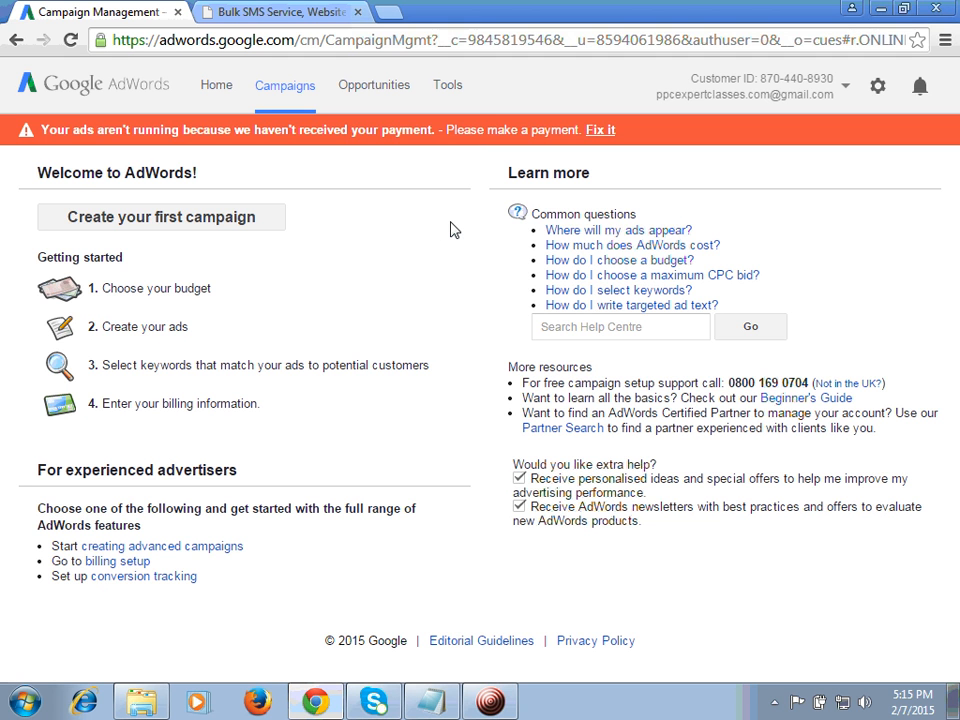
left_click(230, 10)
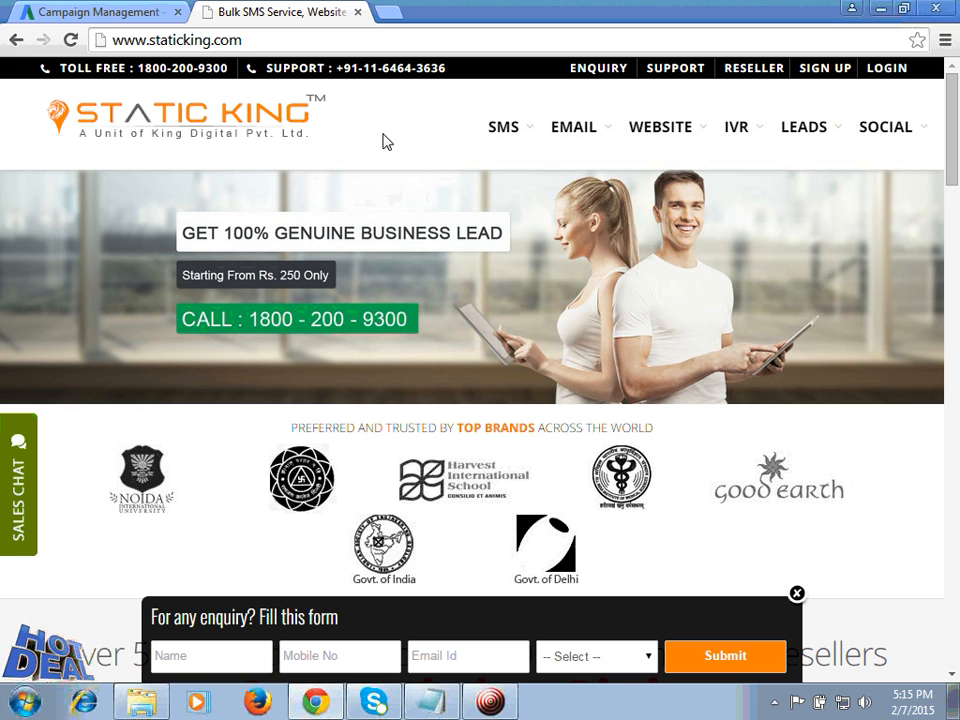
left_click(75, 12)
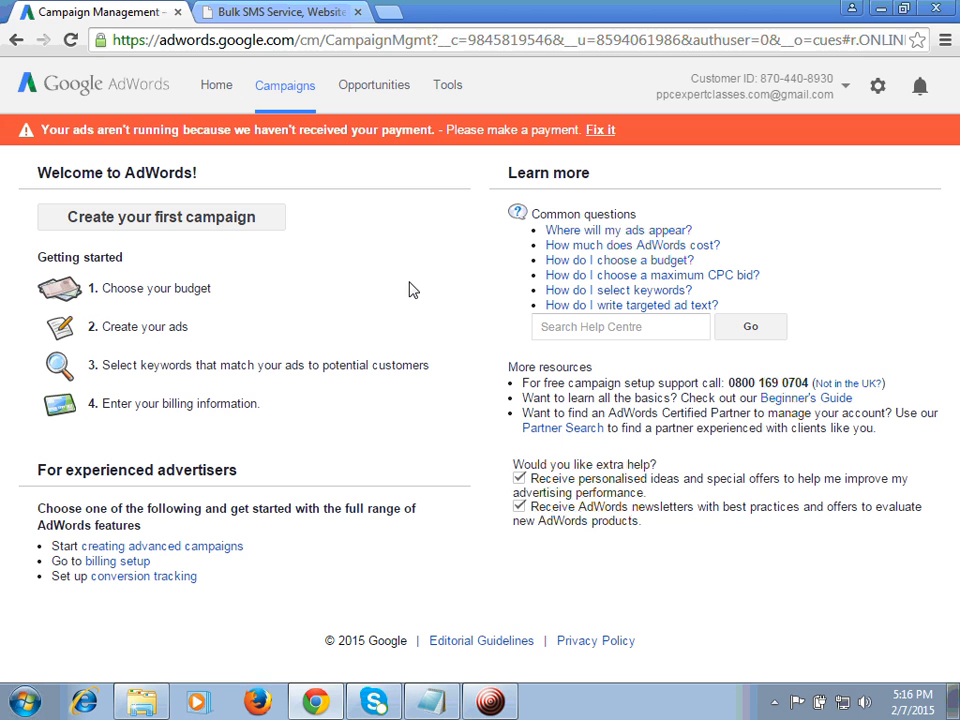
Step: Open google.com in a new tab, search for "website designing company" and look over the ads in the results
left_click(388, 11)
type("google.com")
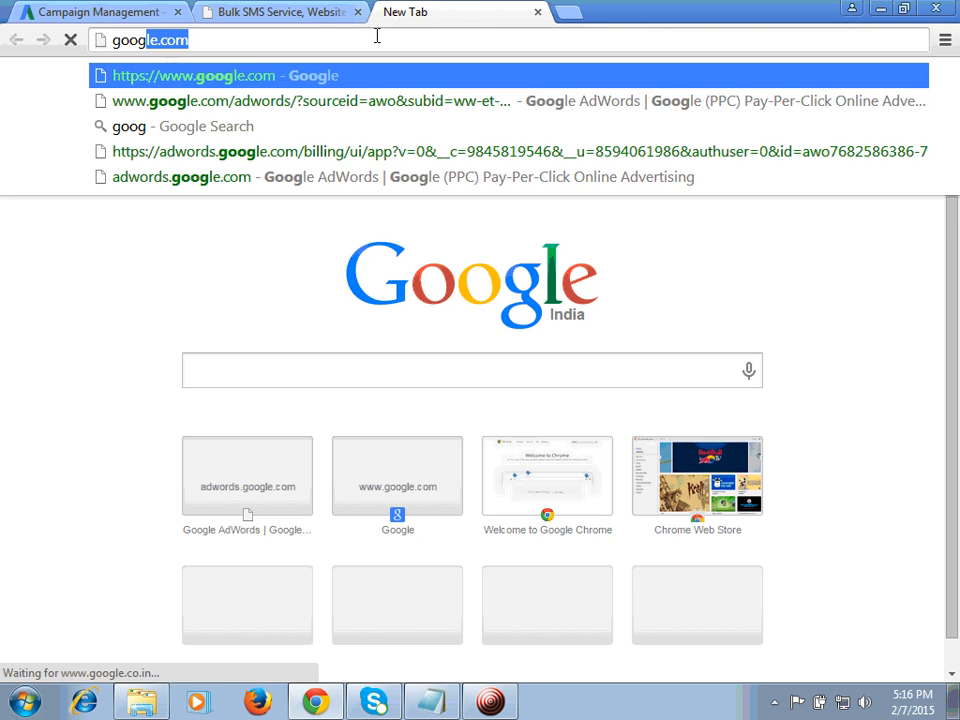
key("Return")
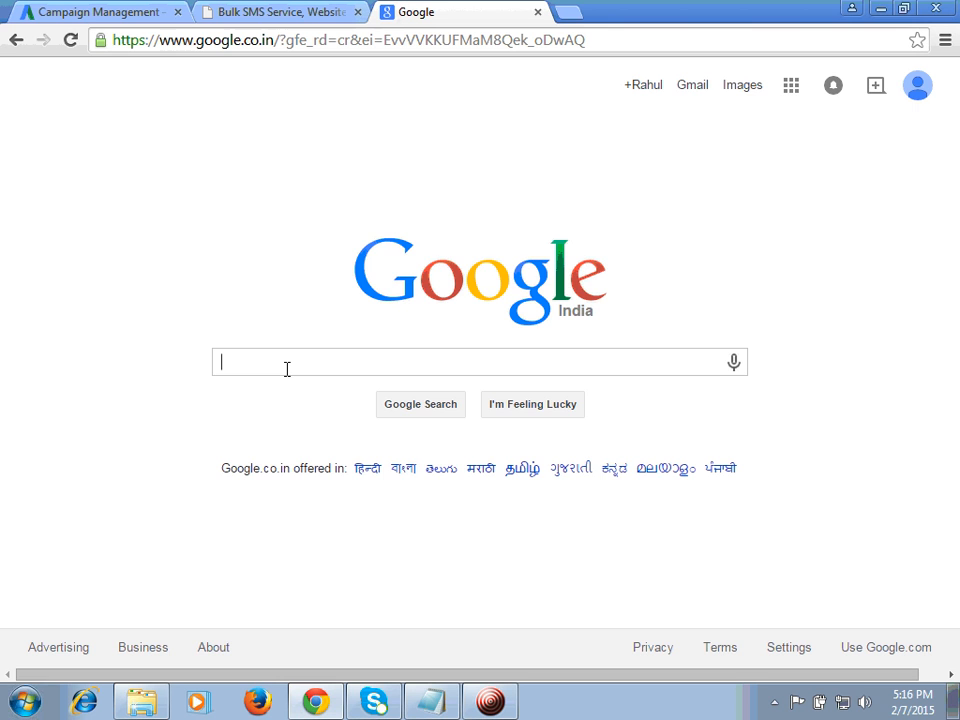
type("websit")
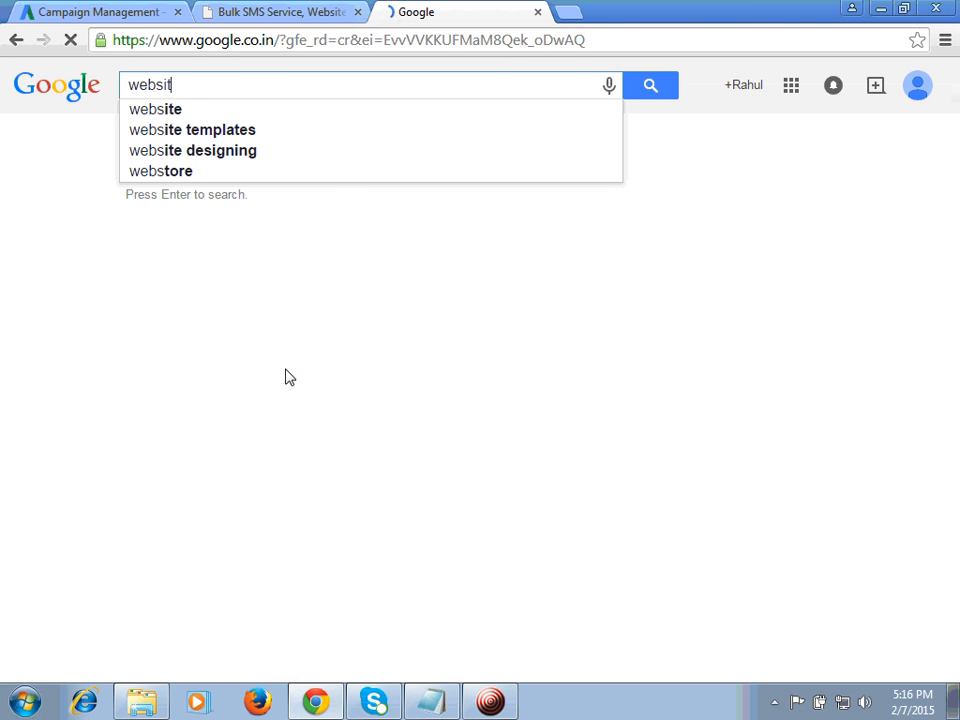
type("e designin")
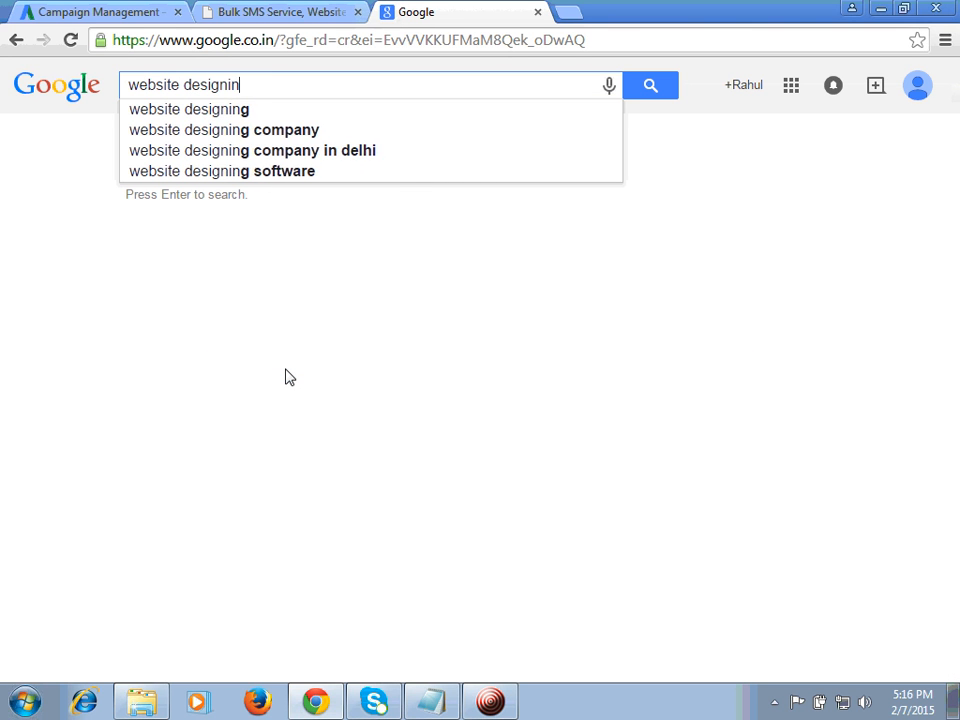
type("g company")
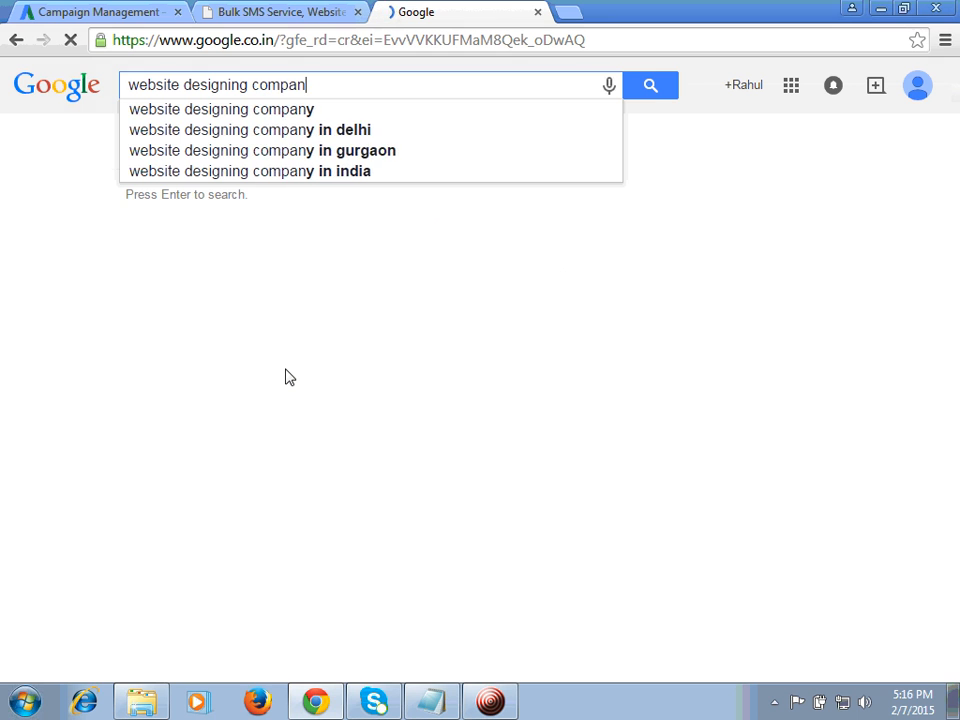
key("Return")
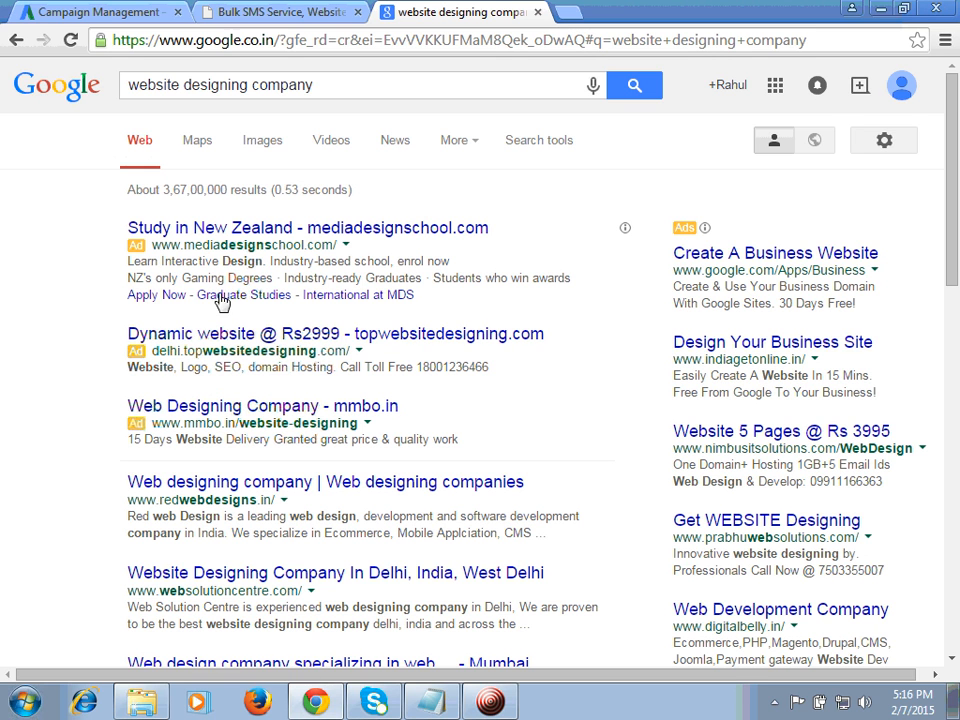
mouse_move(955, 213)
left_mouse_down()
mouse_move(957, 334)
mouse_move(958, 203)
left_mouse_up()
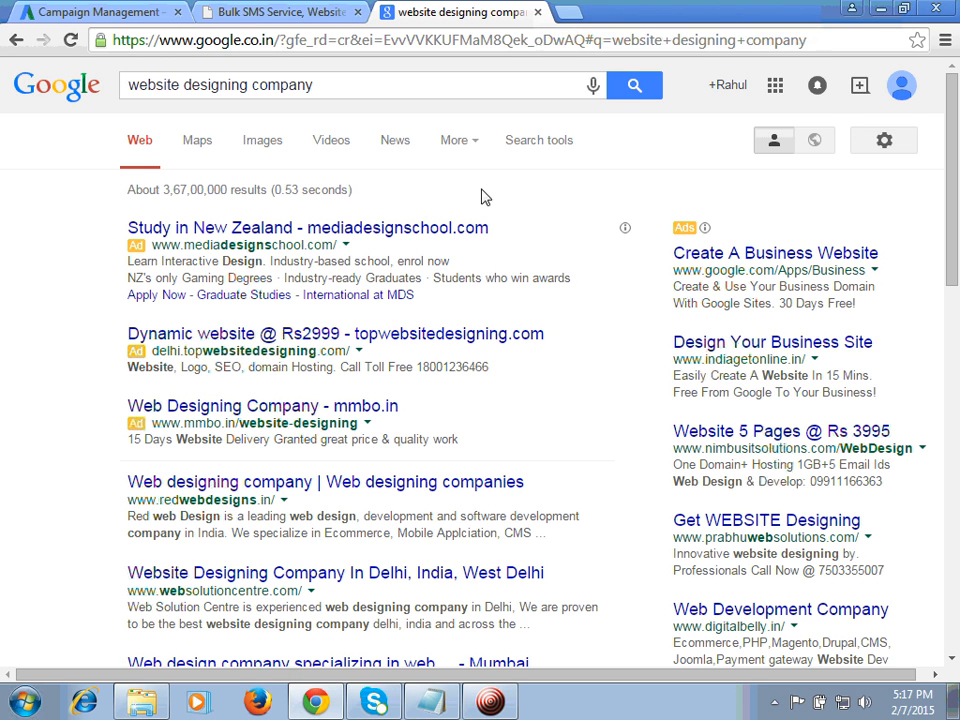
Step: Start the first AdWords campaign with the type Search Network only and the Dynamic Search Ads option
left_click(94, 12)
left_click_drag(320, 262, 232, 220)
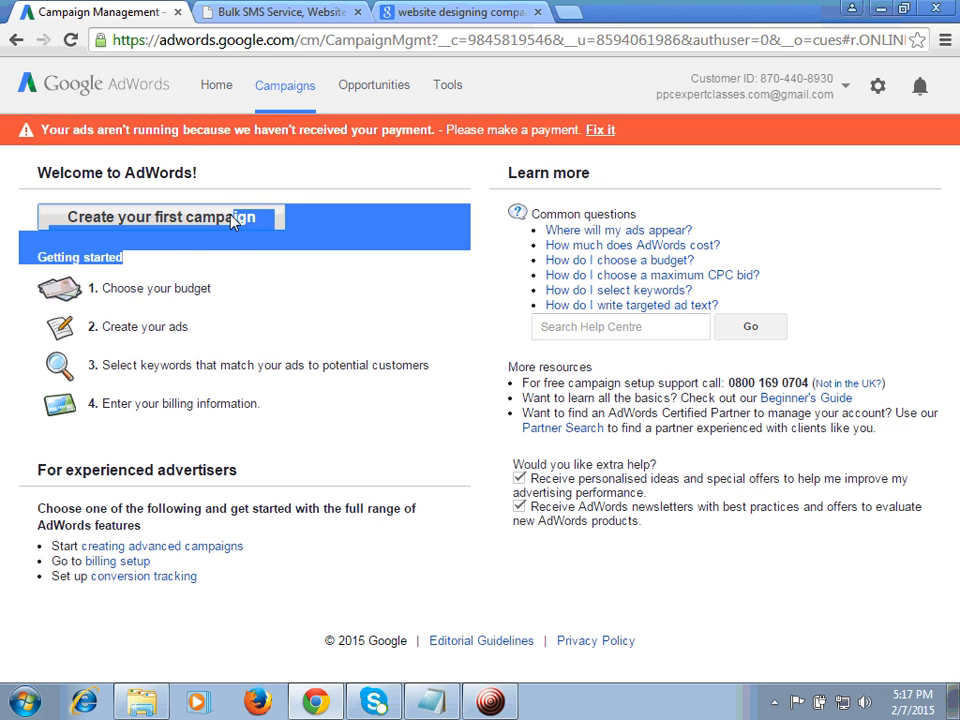
left_click(232, 218)
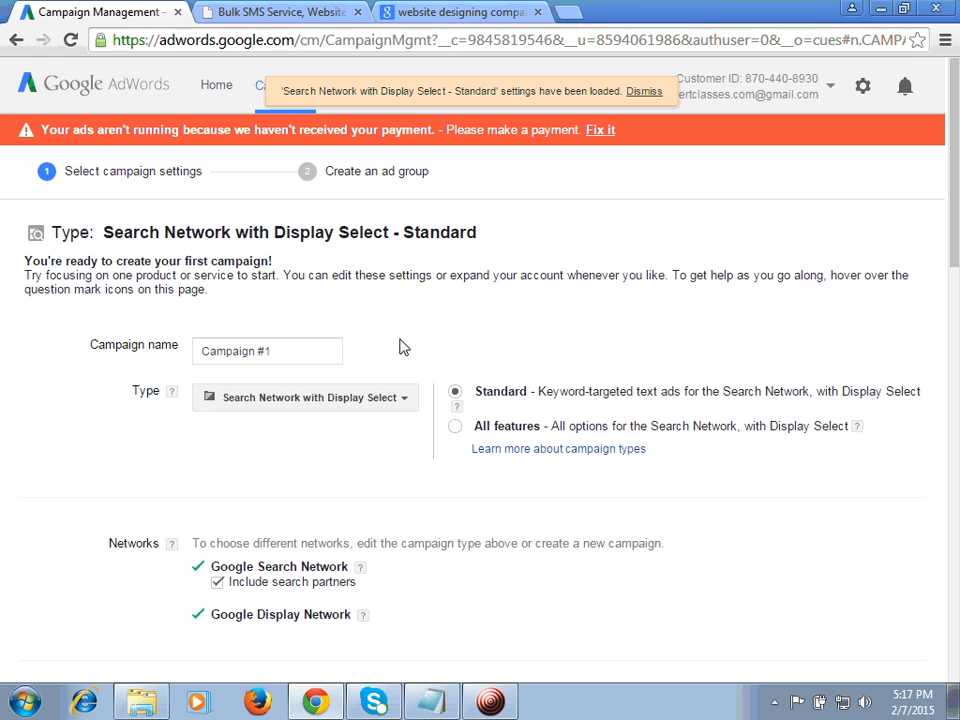
left_click(373, 410)
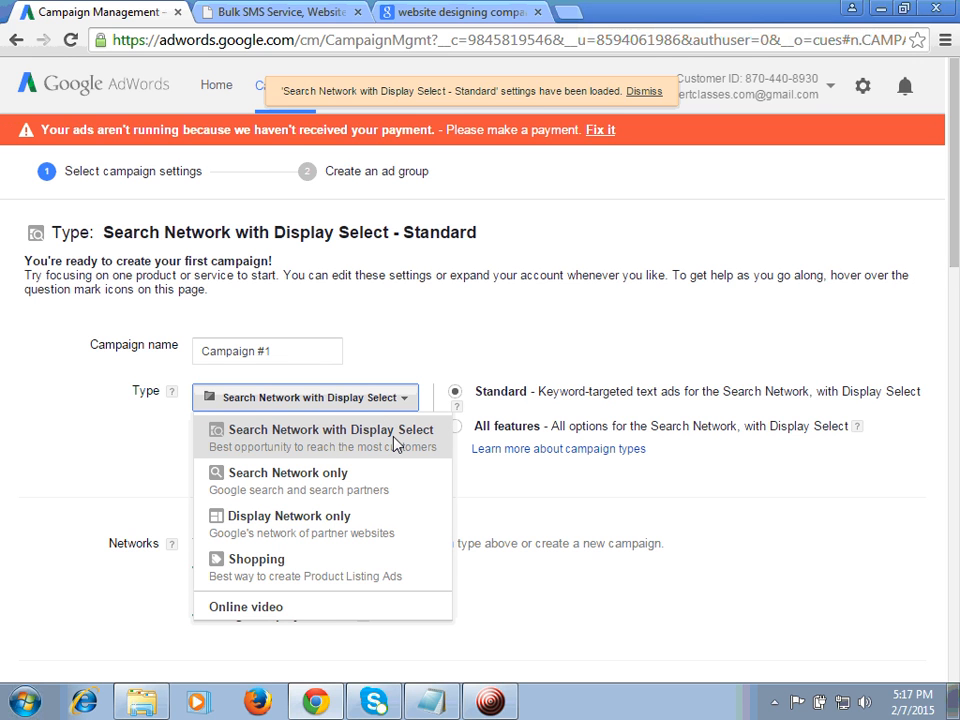
left_click(318, 490)
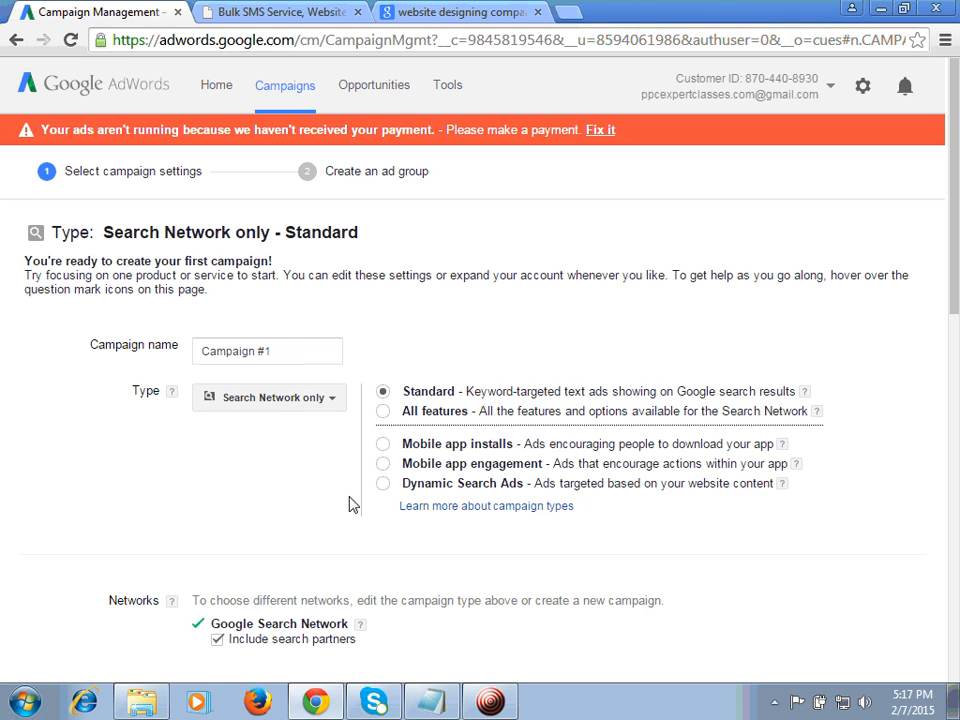
left_click(384, 484)
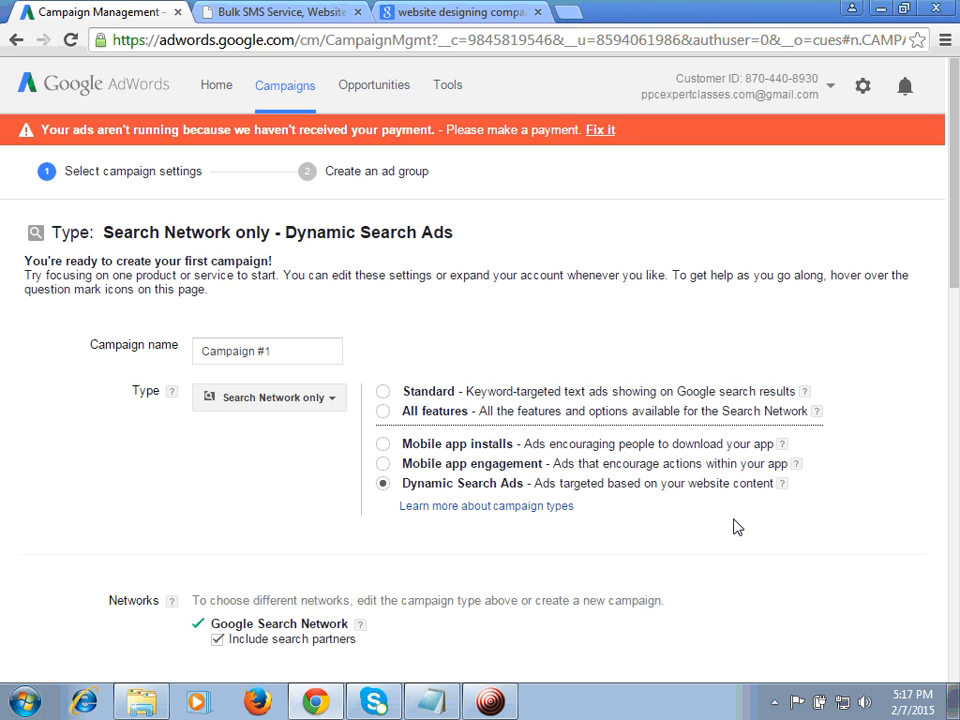
Step: Open the Website Design service page on the Static King site and examine its content
left_click(305, 10)
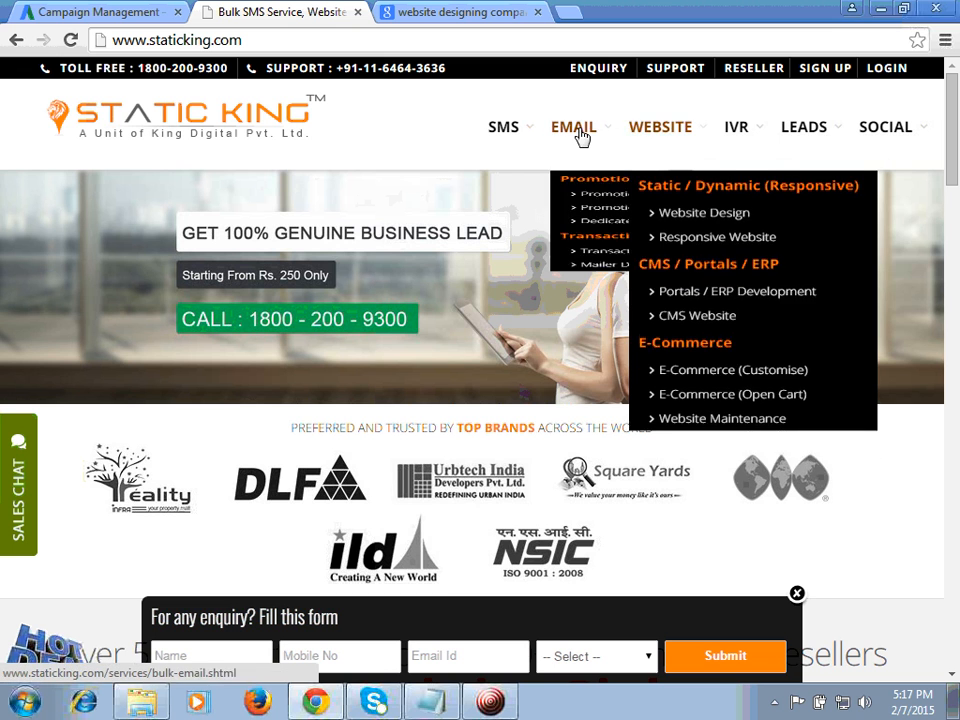
mouse_move(675, 135)
left_click(675, 135)
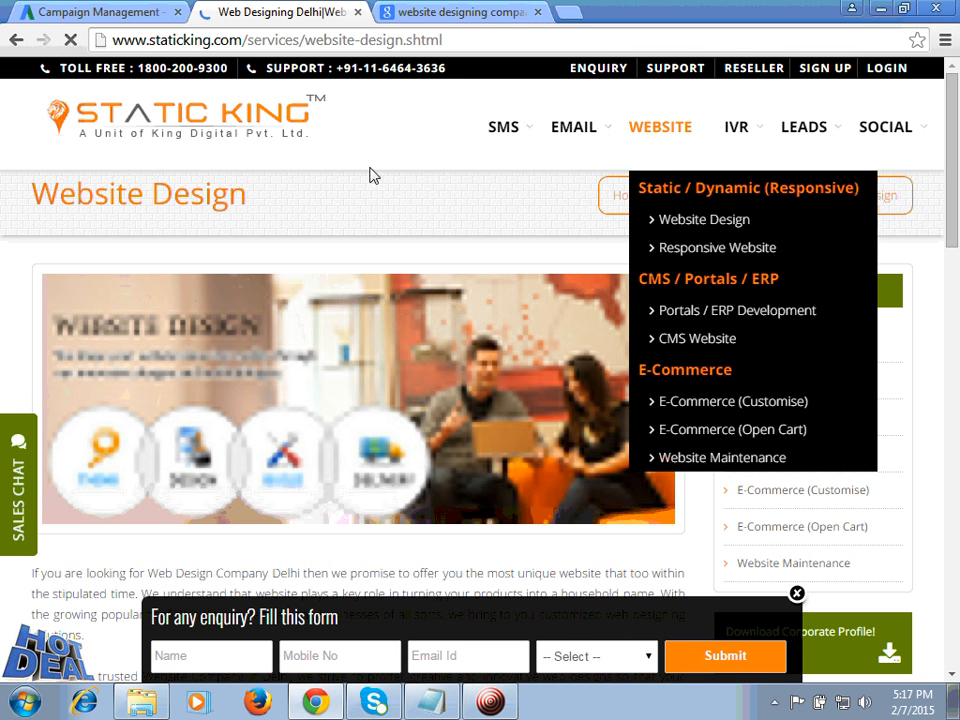
scroll(957, 212, "down", 1)
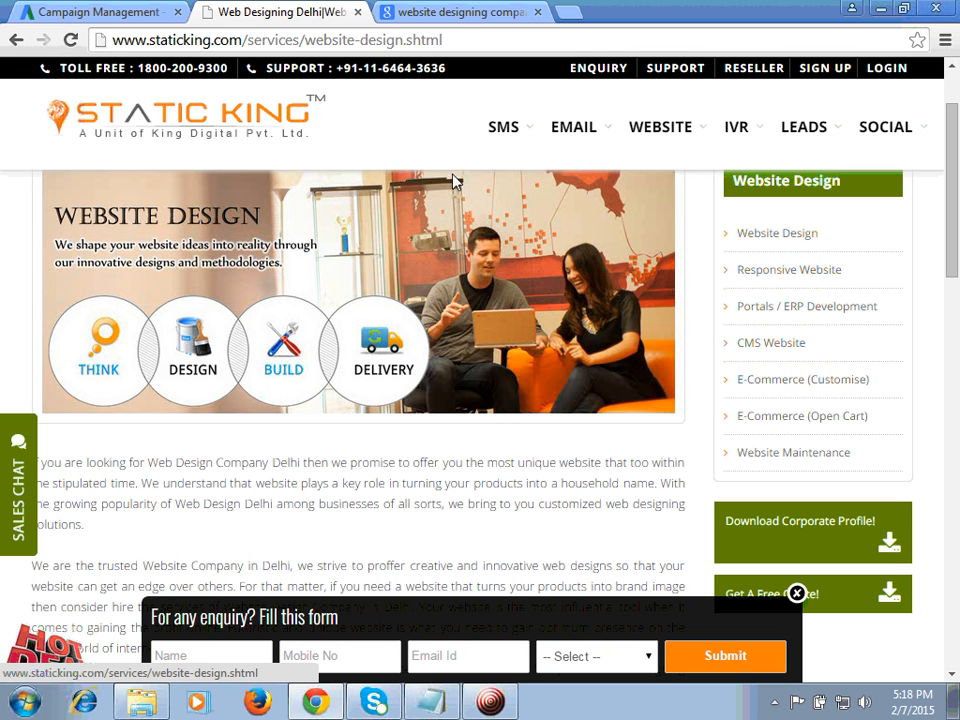
left_click_drag(957, 184, 958, 224)
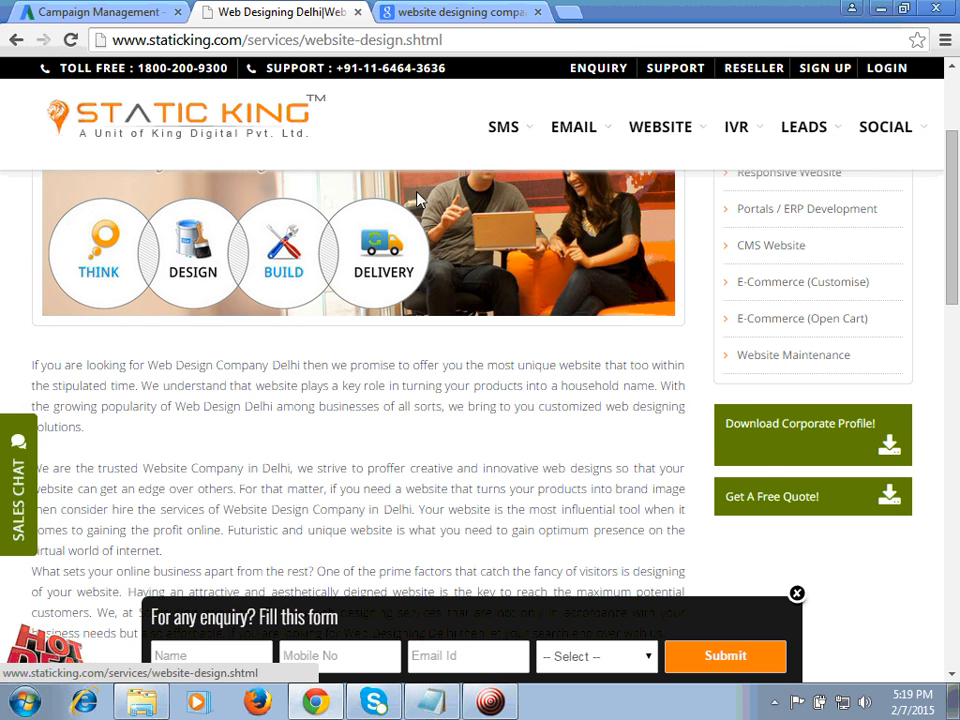
Step: Return to the AdWords campaign settings and name the campaign "Dynamic search ads"
left_click(80, 11)
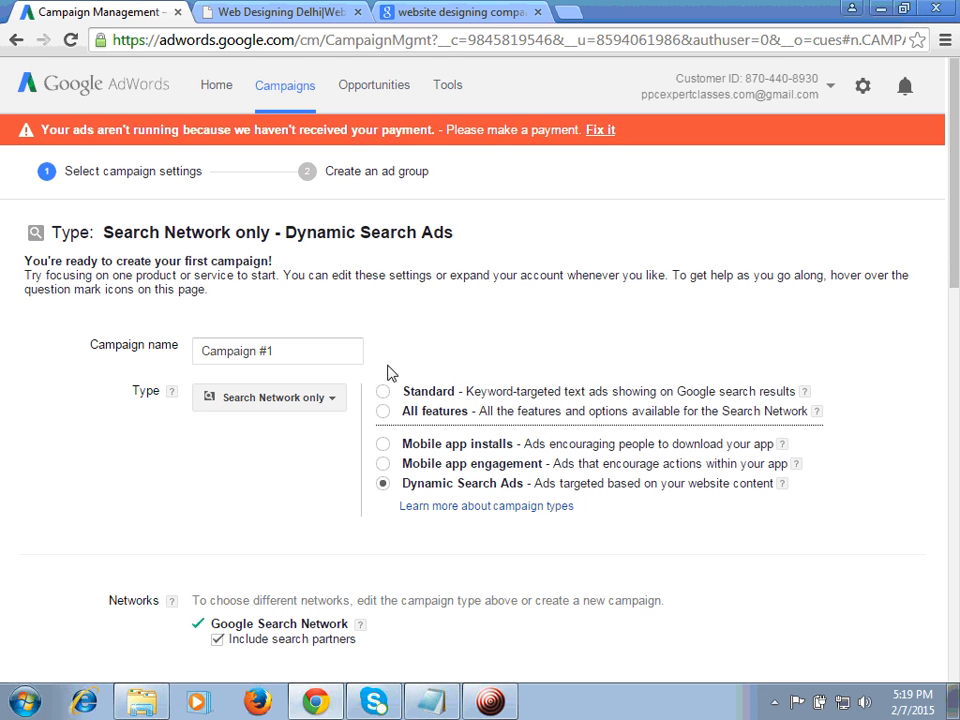
left_click(298, 356)
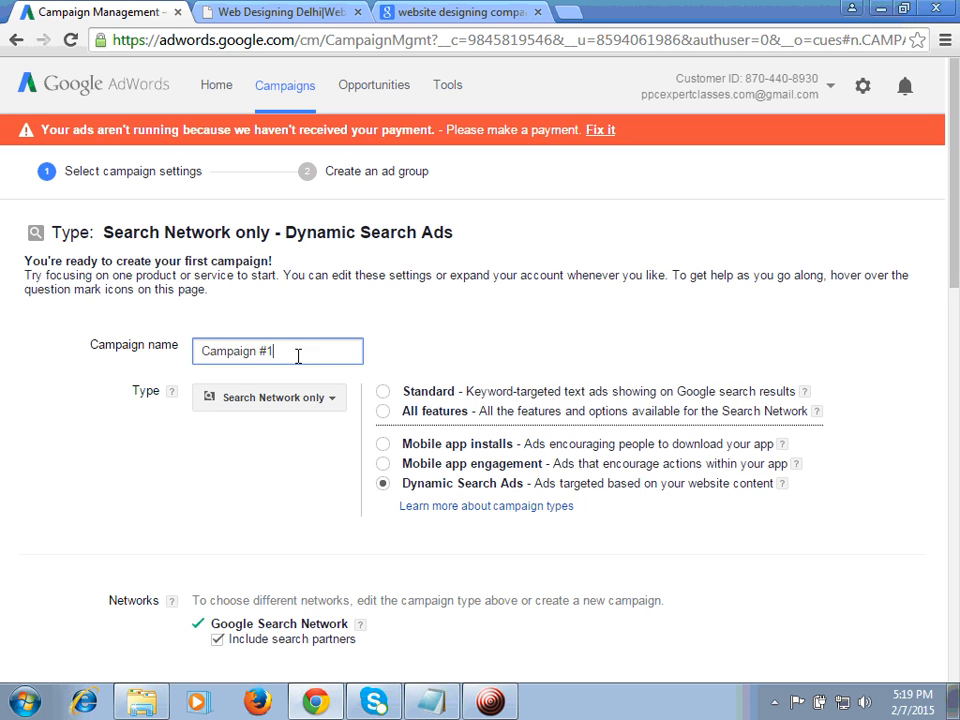
left_click(293, 354)
double_click(295, 352)
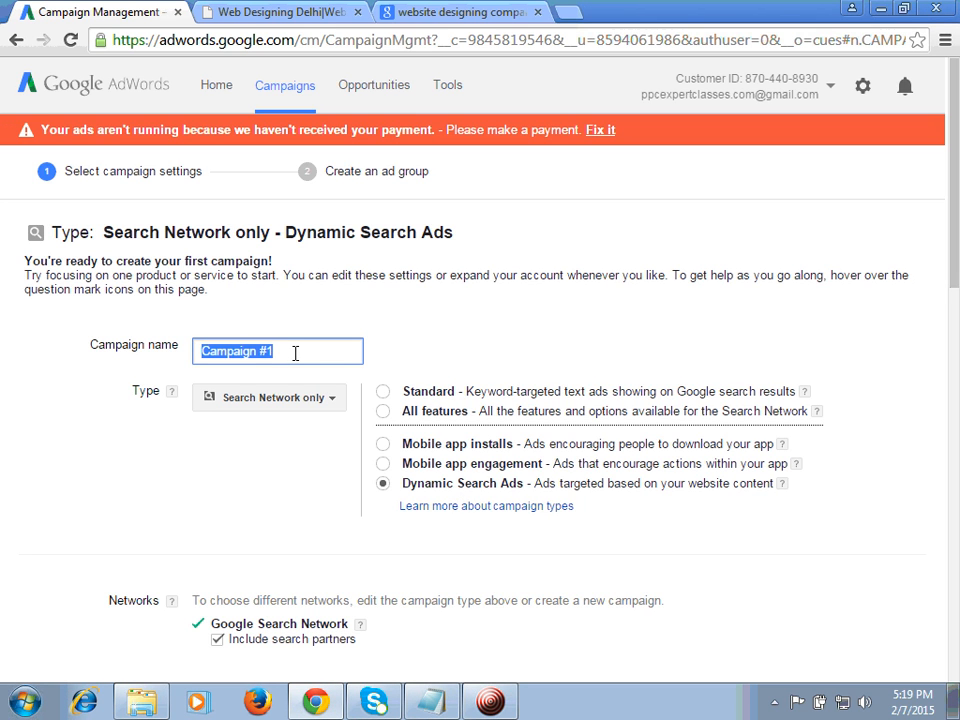
type("Dy")
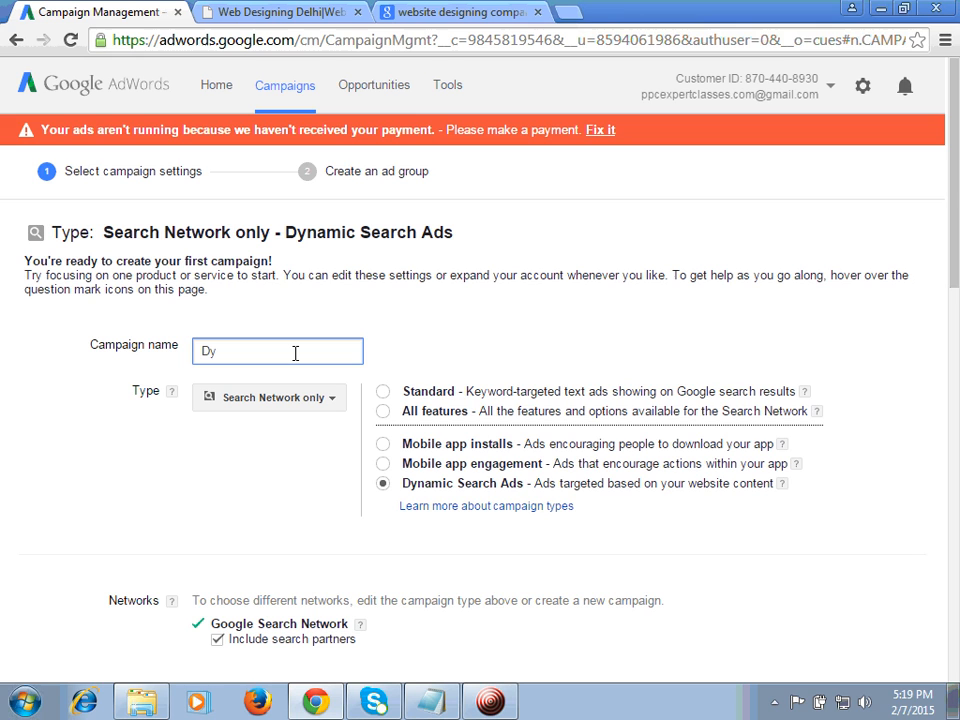
type("namic search ads")
left_click(249, 466)
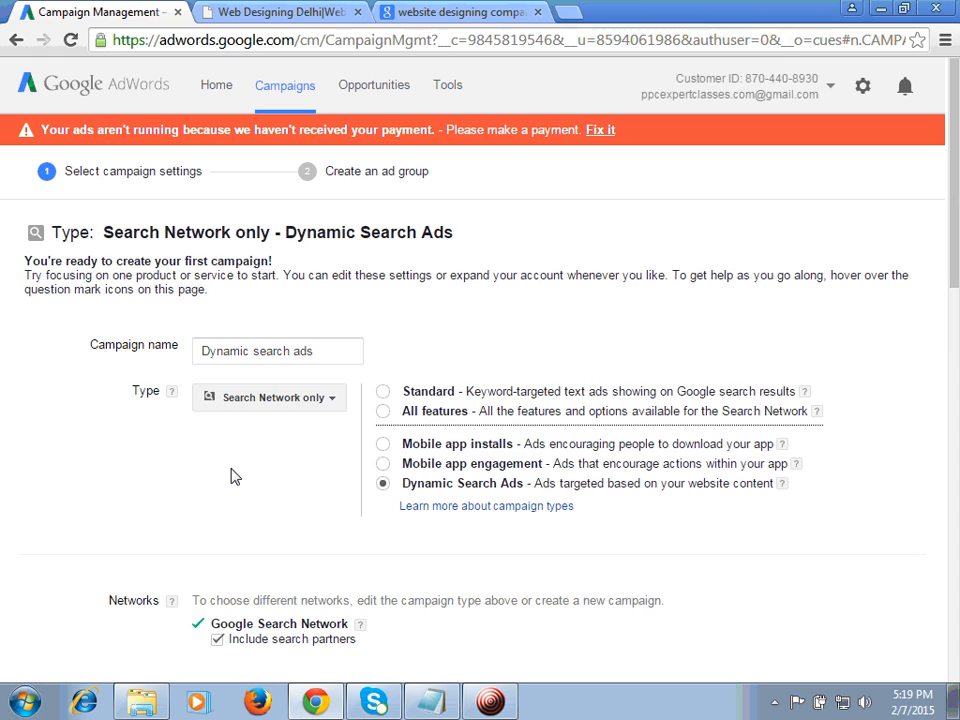
scroll(231, 476, "down", 3)
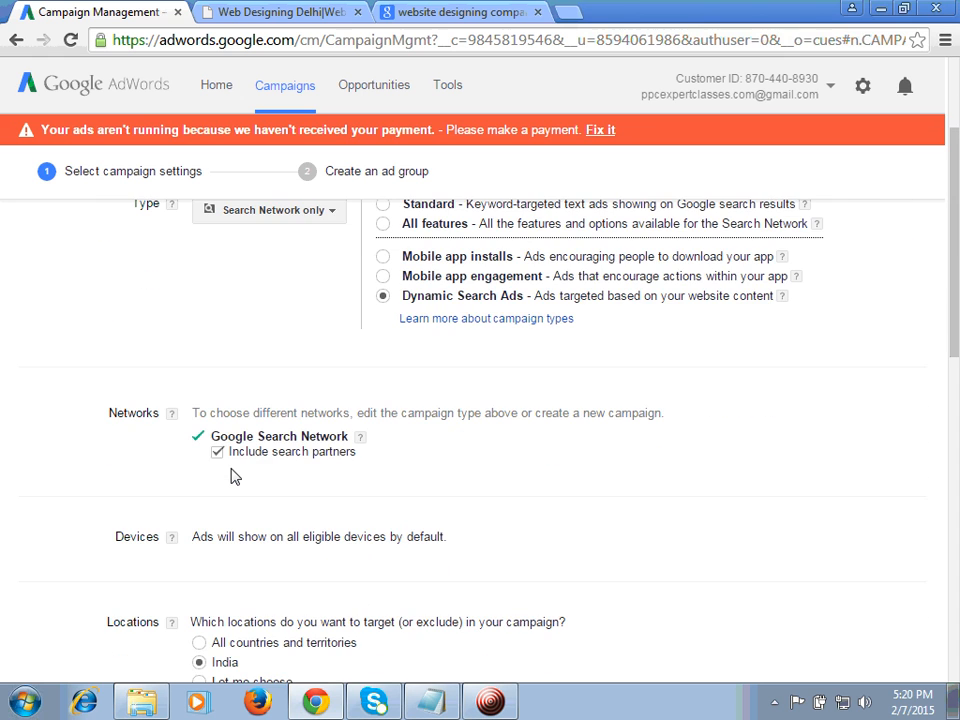
left_click(217, 452)
left_click(217, 452)
Step: Expand the advanced location options and target only people in the targeted location
scroll(111, 484, "down", 1)
scroll(111, 484, "down", 2)
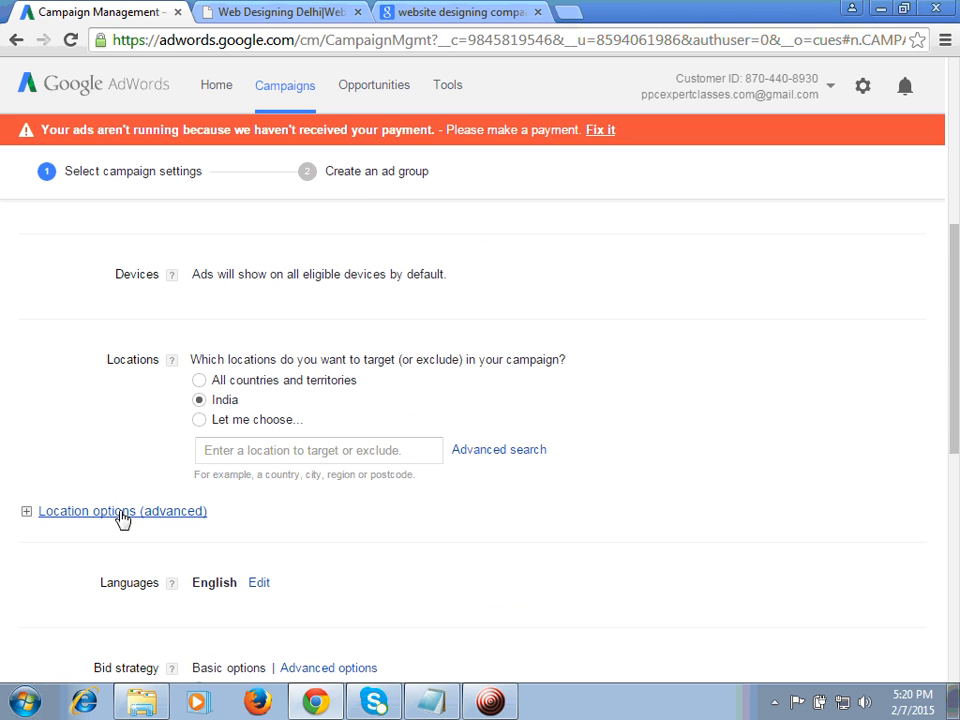
left_click(130, 513)
left_click(201, 571)
Step: Choose manual bidding for clicks with a default bid of Rs. 50 and a budget of Rs. 1200 per day
scroll(855, 515, "down", 3)
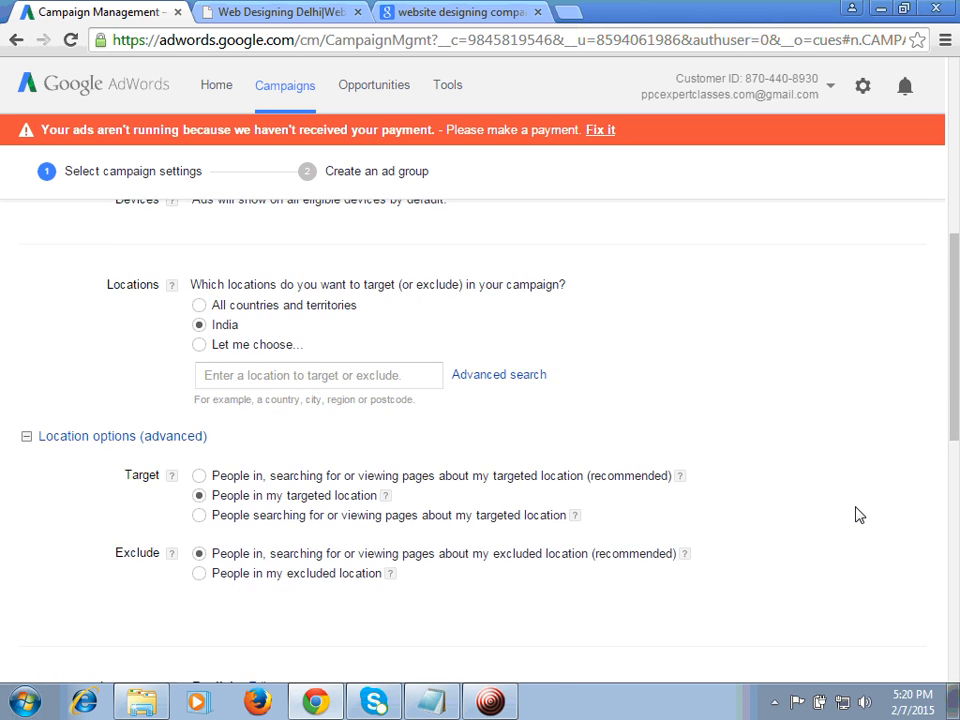
scroll(855, 515, "down", 2)
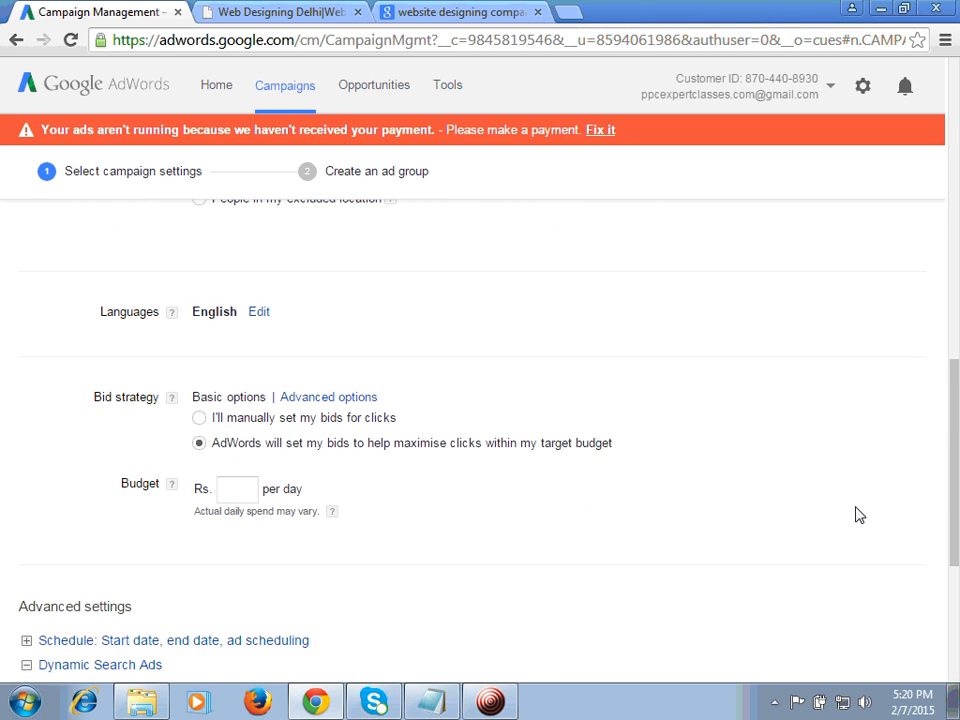
left_click(199, 418)
left_click(234, 533)
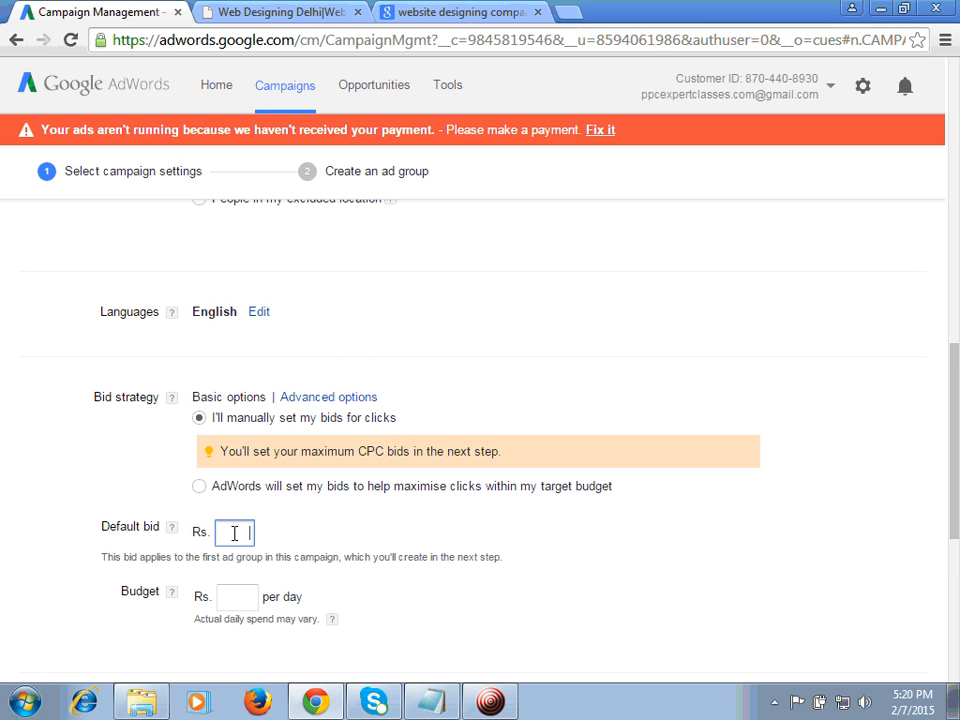
type("50")
left_click(241, 606)
type("1200")
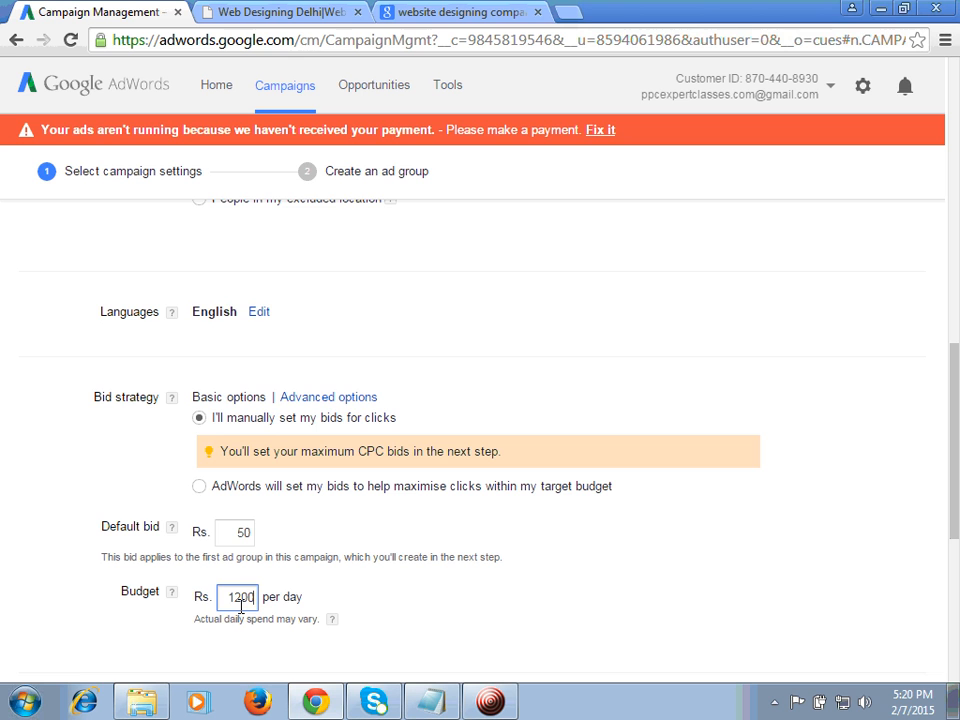
scroll(696, 575, "down", 5)
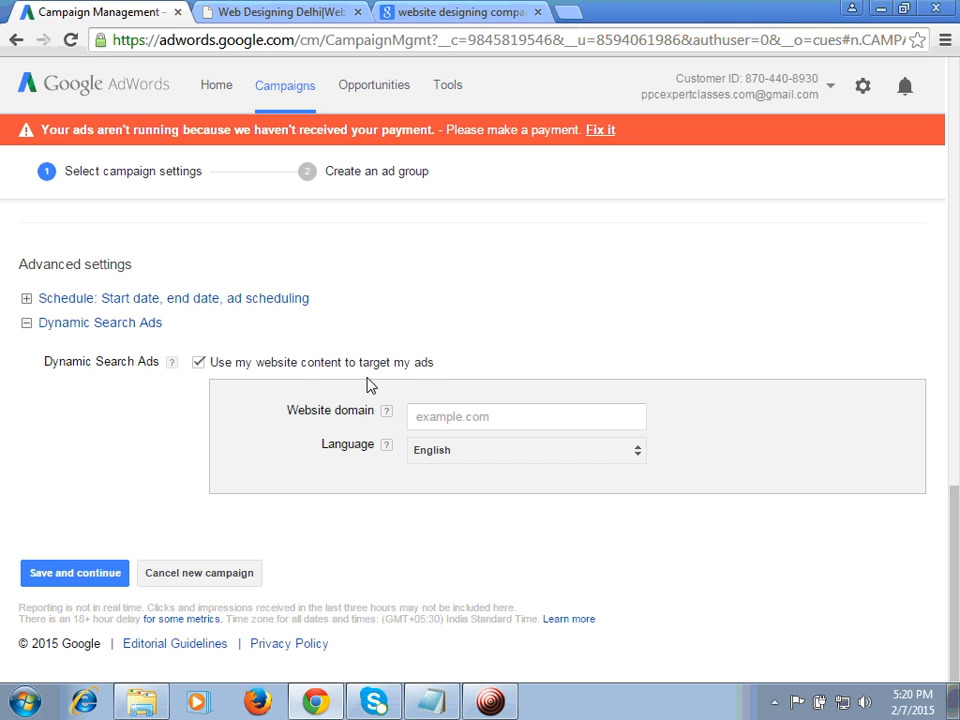
left_click(452, 417)
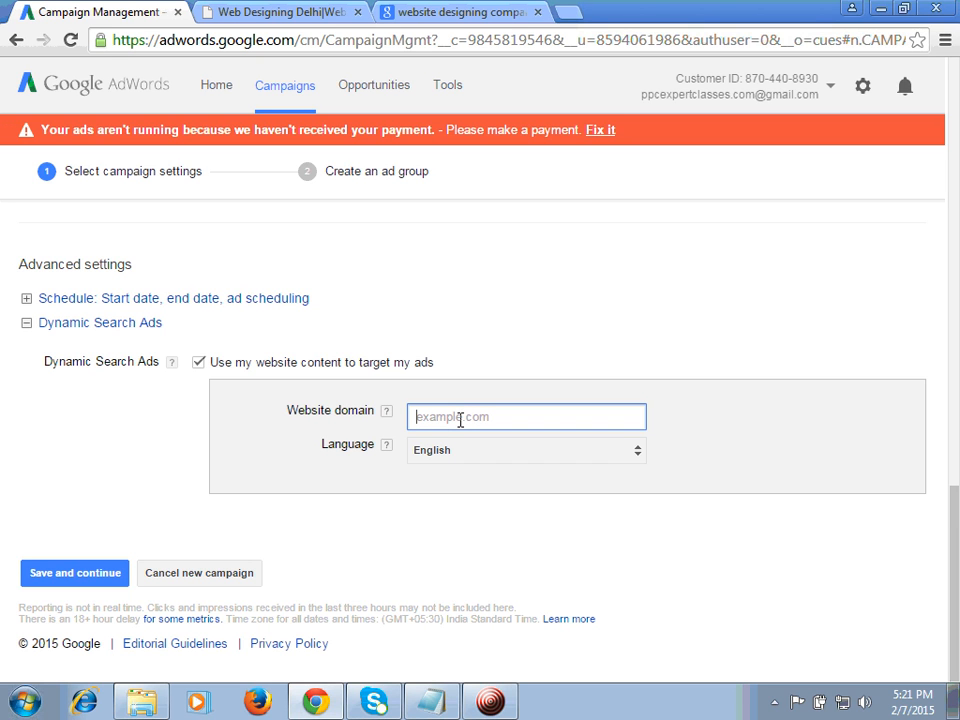
type("www.staticking.c")
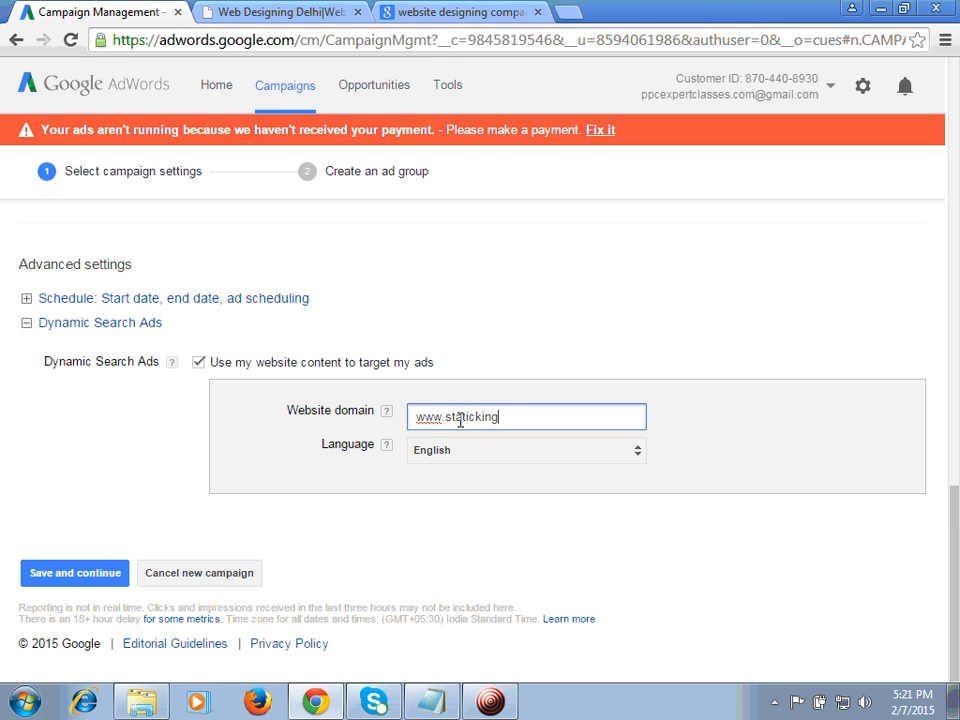
type("om")
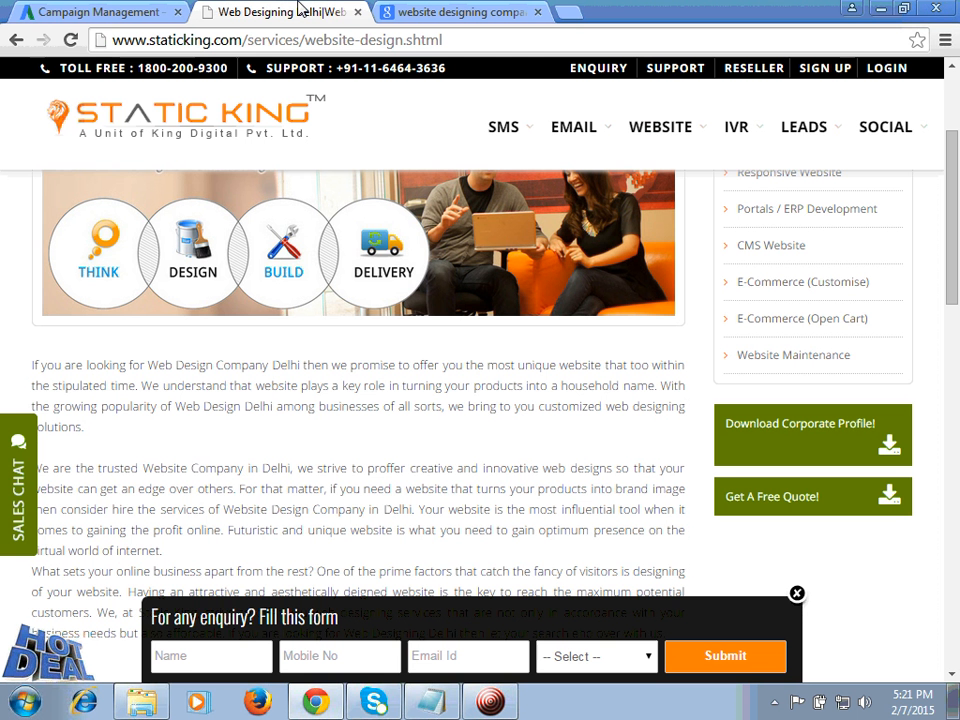
Step: Check the domain on the Static King website, and save the campaign settings to continue to ad group creation
left_click(285, 12)
left_click(78, 14)
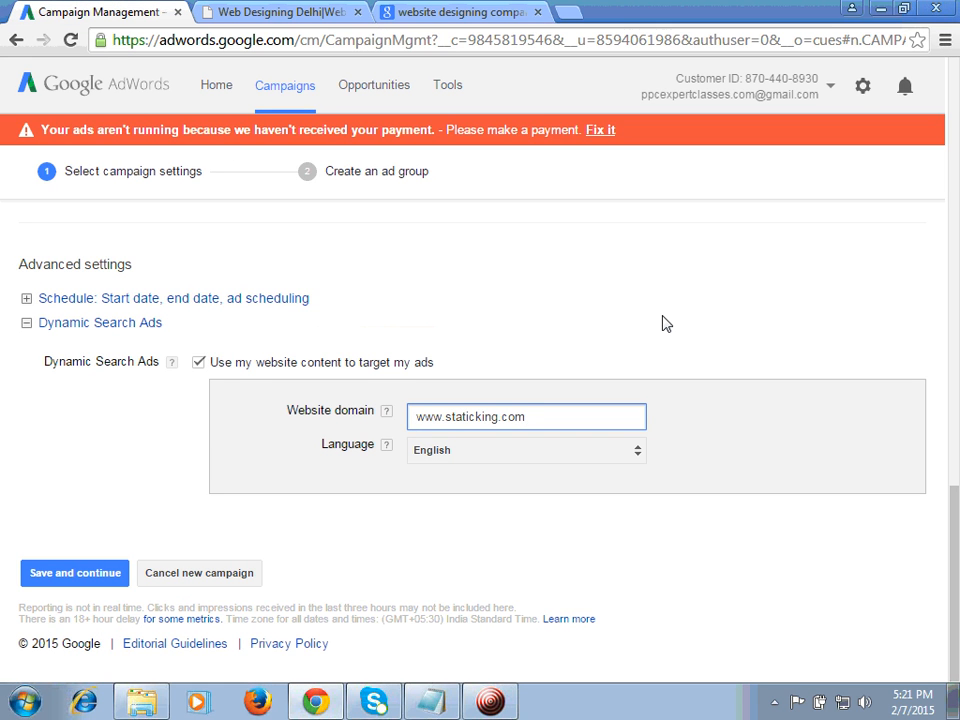
left_click(630, 333)
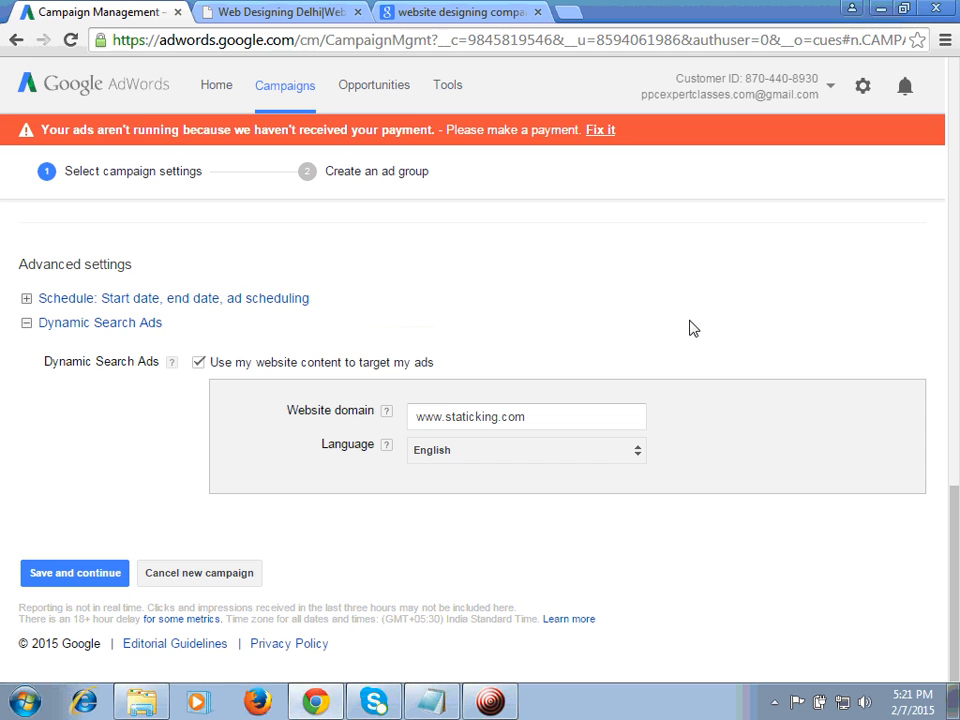
left_click(85, 576)
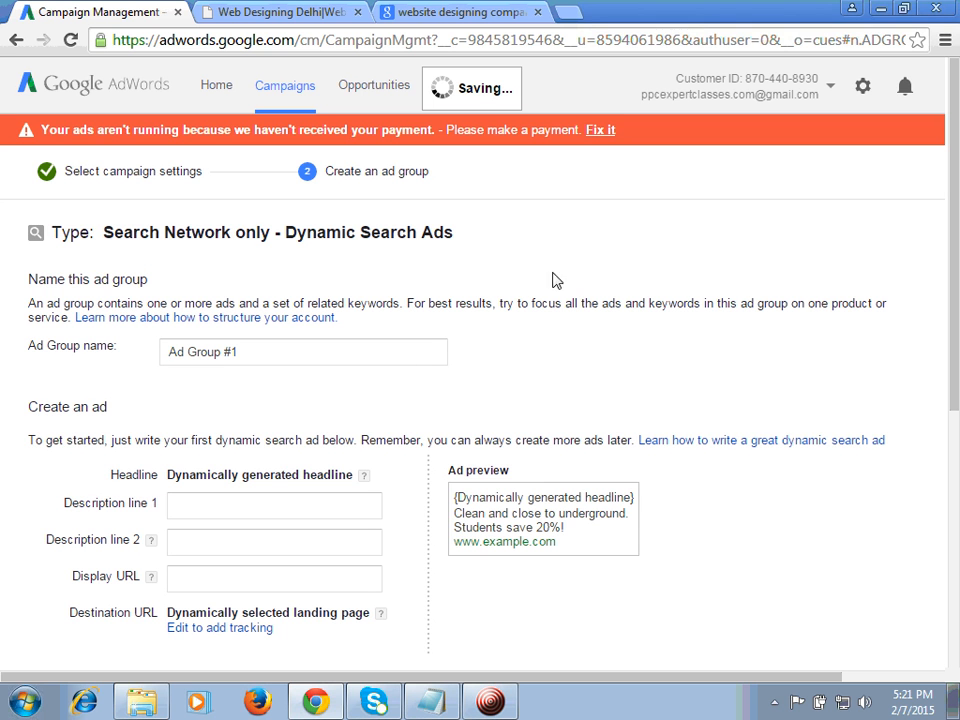
Step: Review the service menus on the Static King website, and return to the ad group setup in AdWords
left_click(274, 12)
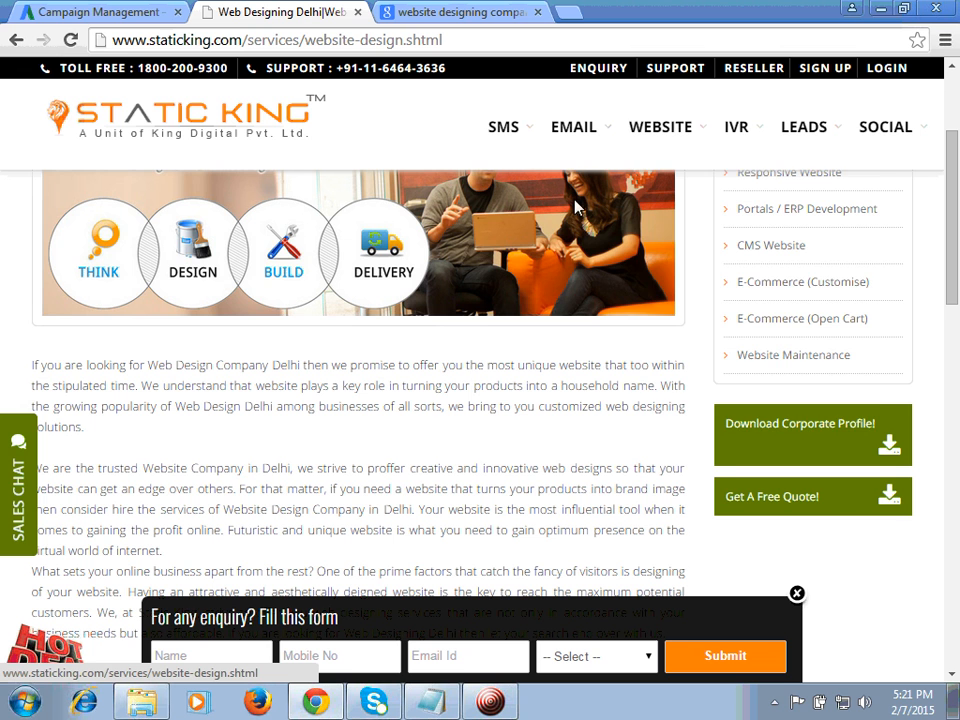
mouse_move(660, 129)
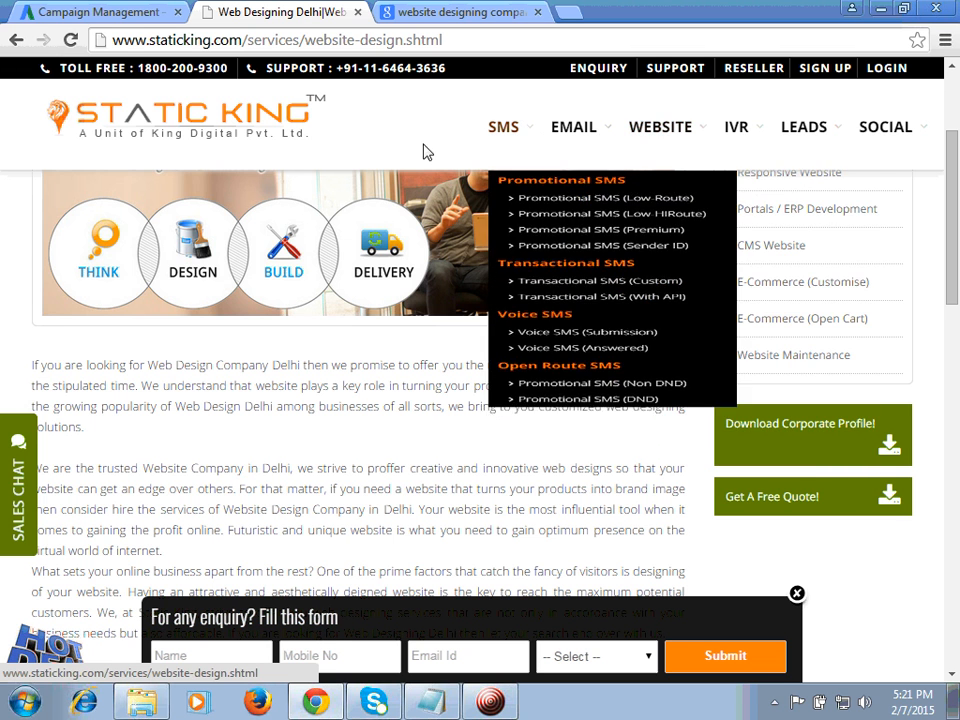
mouse_move(692, 133)
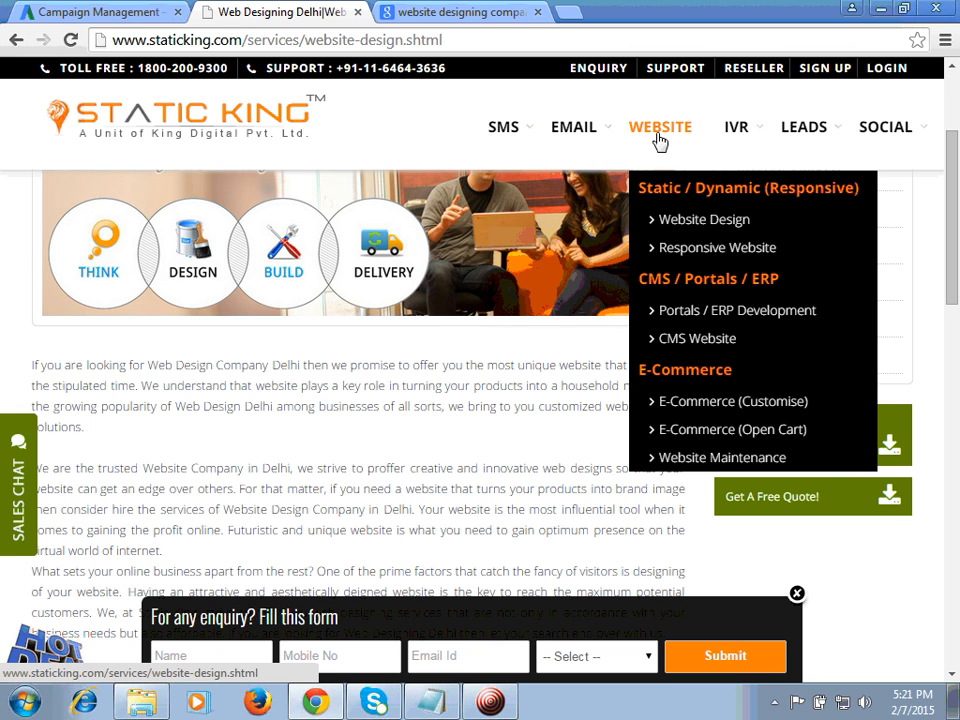
mouse_move(560, 133)
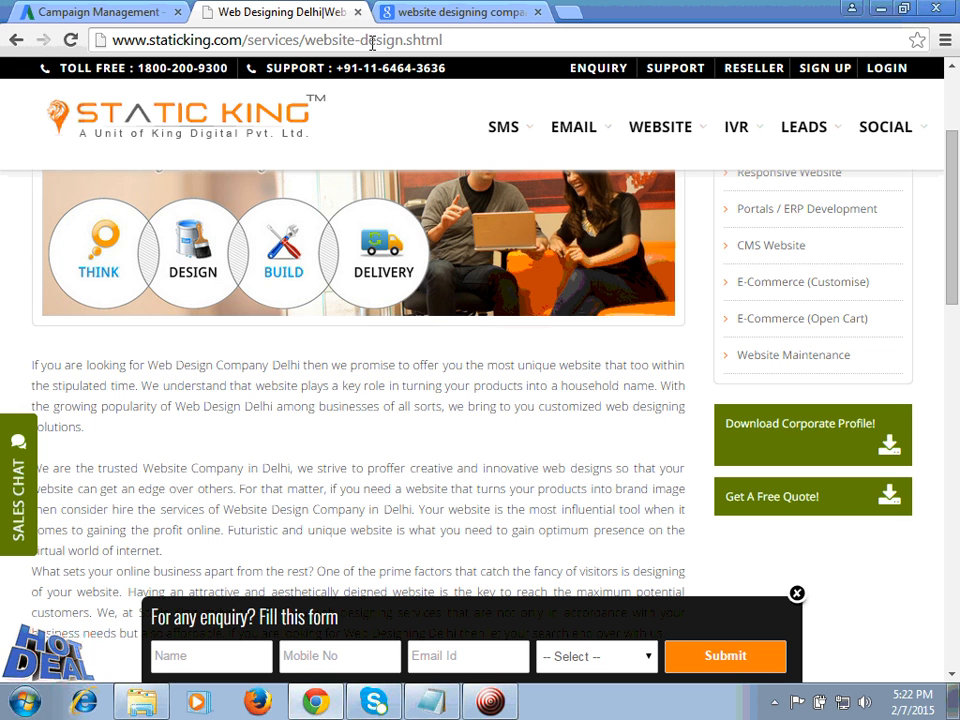
left_click(115, 8)
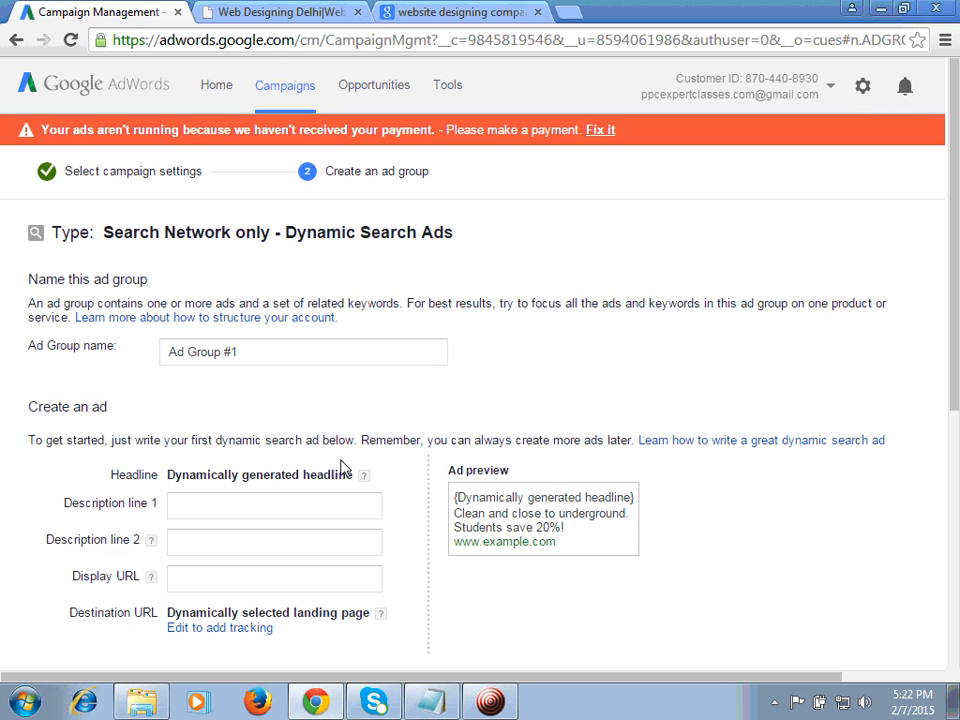
Step: Name the ad group "Website Designing Ads"
left_click_drag(296, 339, 284, 353)
double_click(284, 353)
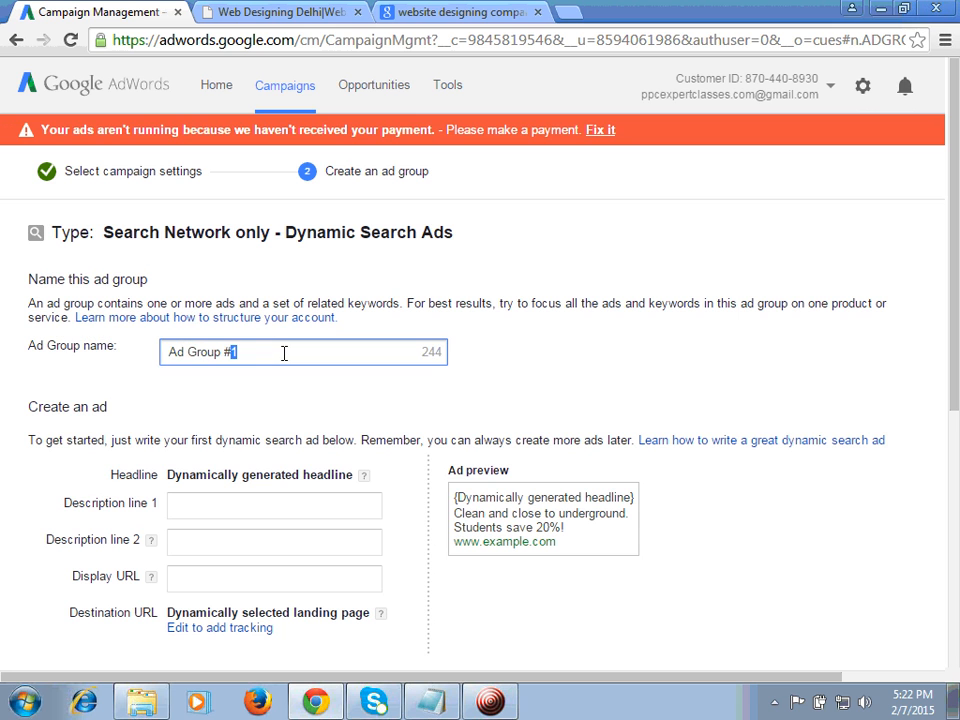
key("ctrl+a")
type("Web")
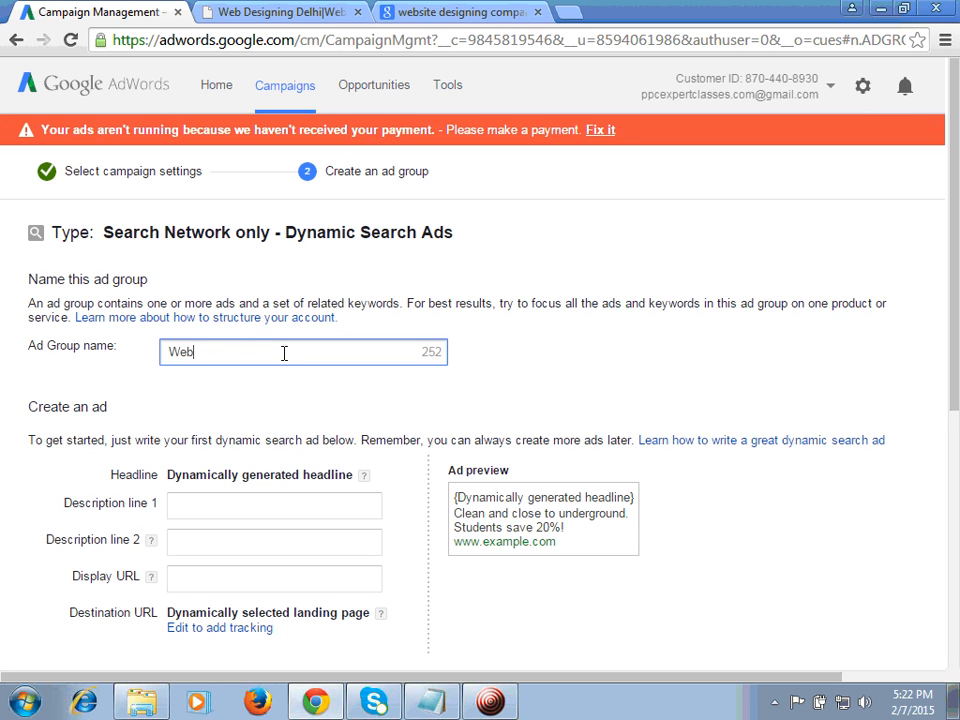
type("site Designing Ads")
left_click(559, 402)
Step: Enter "Complete Web Designing @ 4999." as description line 1 of the dynamic search ad
scroll(559, 402, "down", 1)
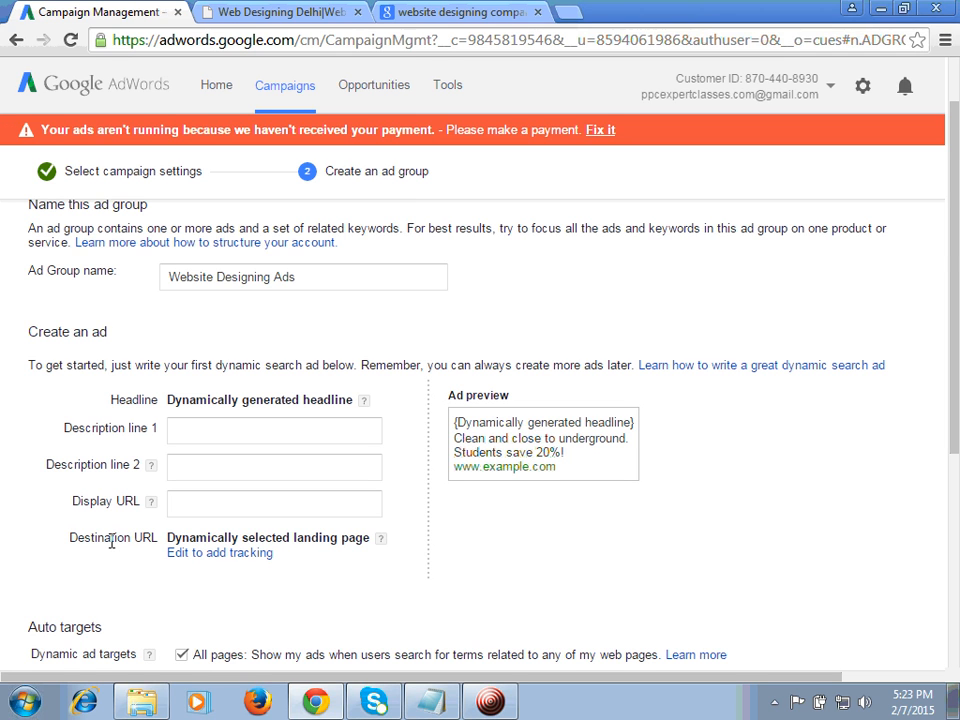
left_click(204, 436)
left_click(184, 463)
left_click(186, 504)
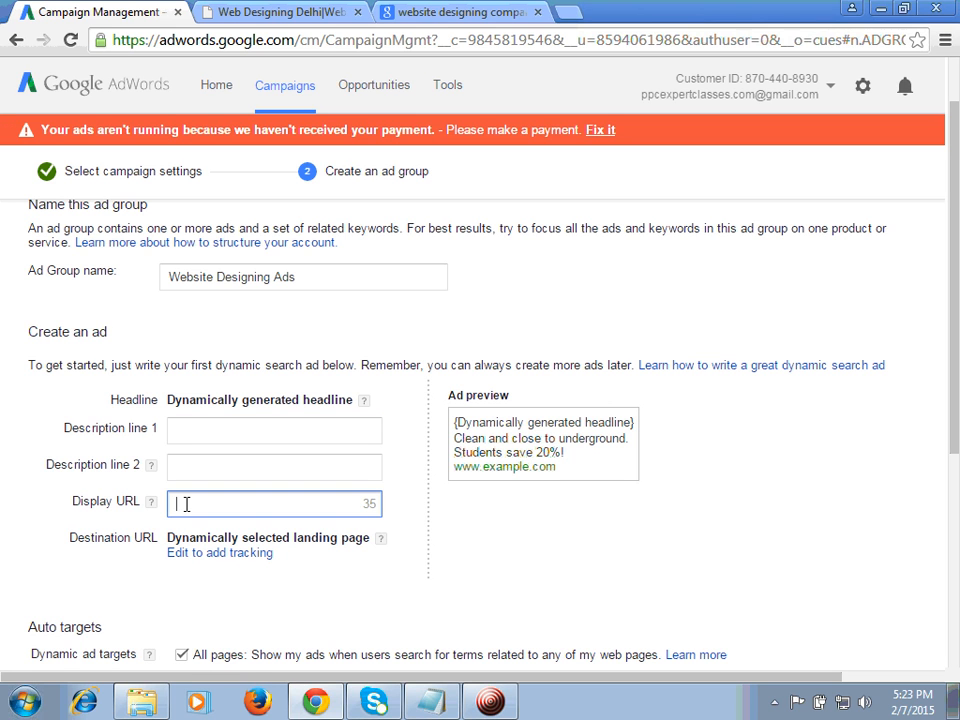
left_click(186, 429)
type("Complete We")
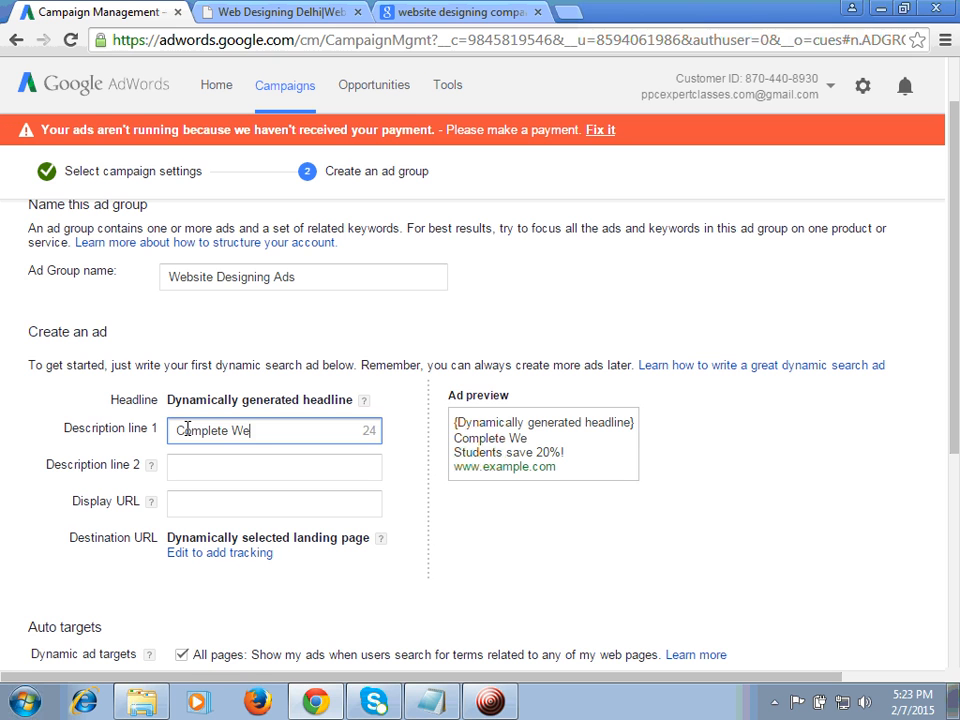
type("b Designing ")
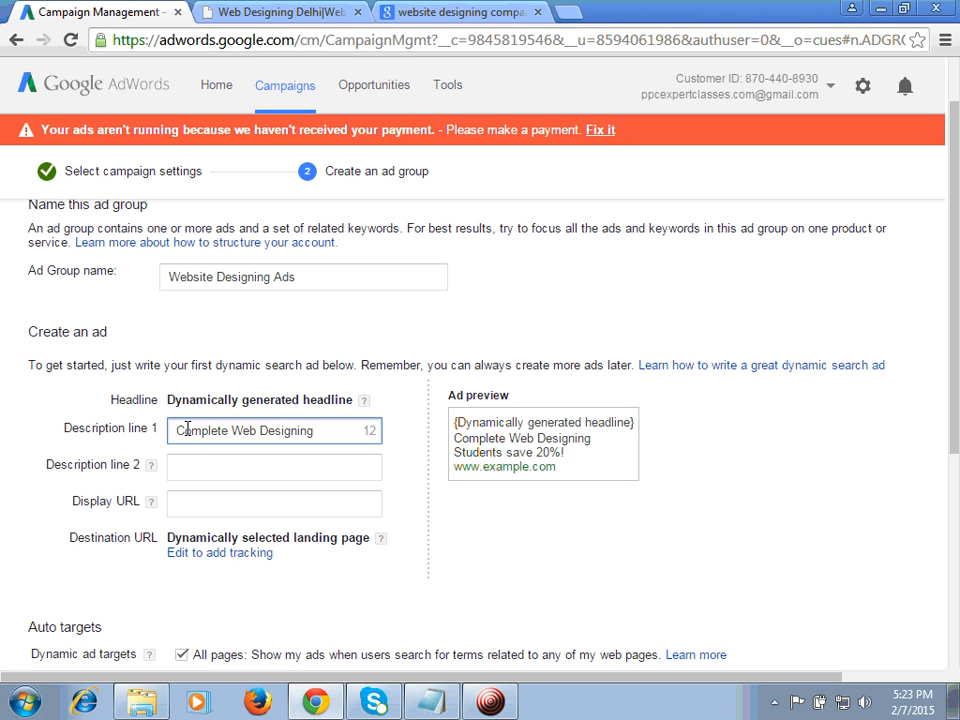
type("@ 4999.")
Step: Enter "Free Quotes ! 24*7 Support Team" as description line 2 of the ad
left_click(196, 462)
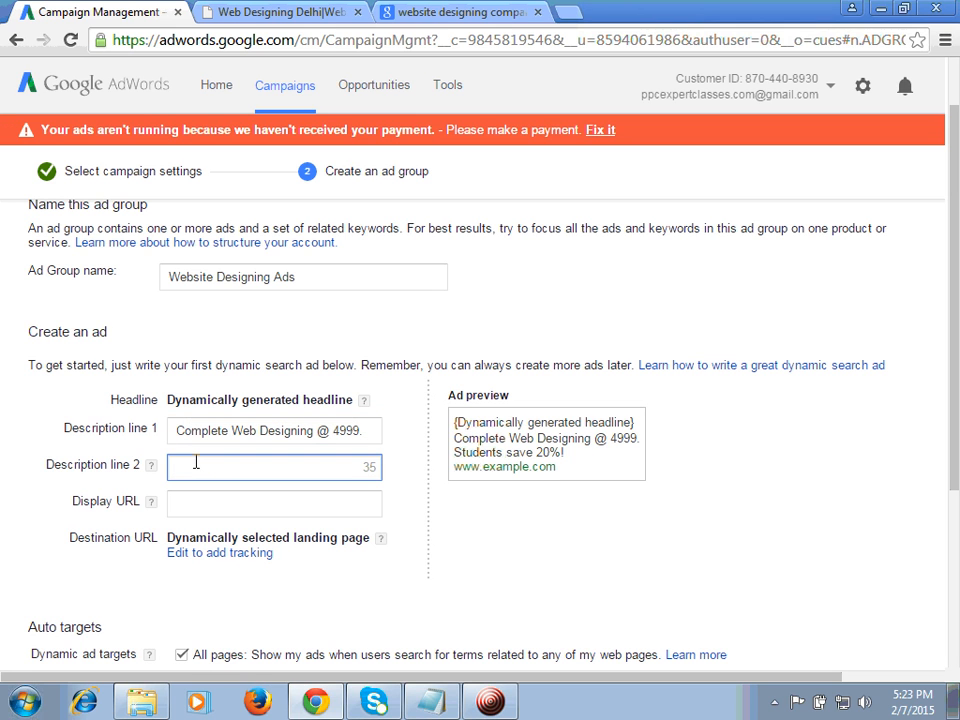
type("Free")
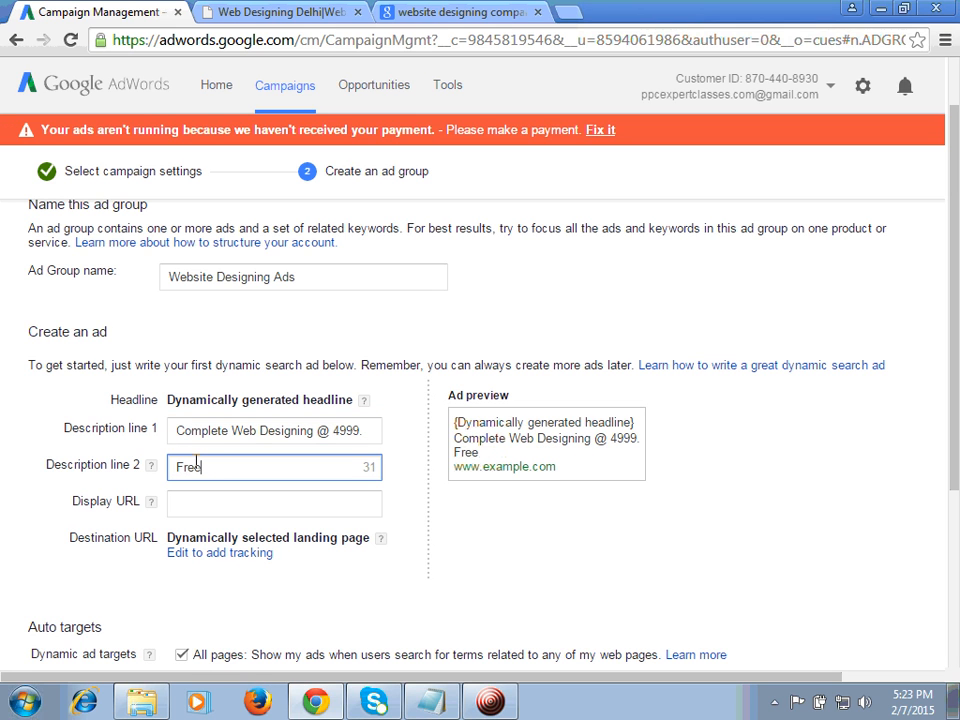
key("BackSpace")
key("BackSpace")
key("BackSpace")
key("BackSpace")
type("Free Quotes ! ")
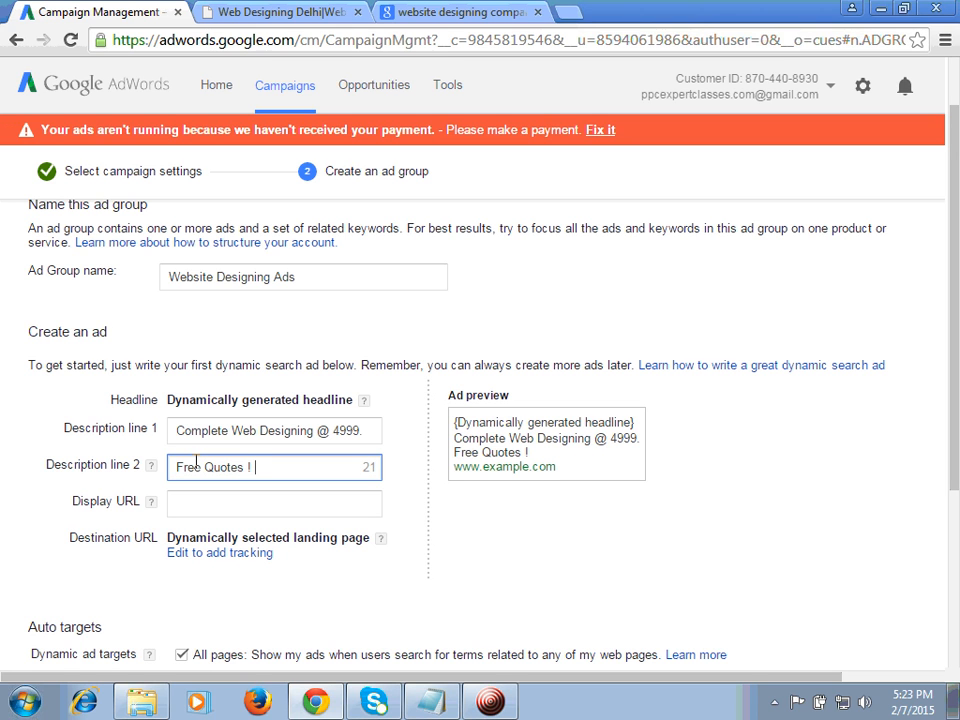
type("24*7 Support ")
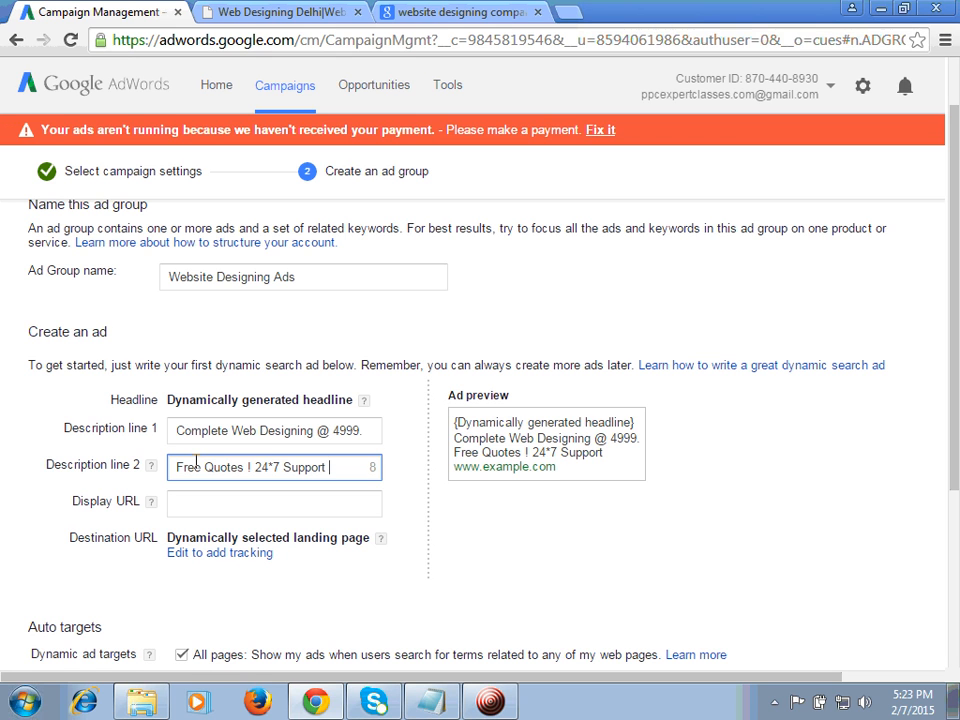
type("Team")
left_click(229, 508)
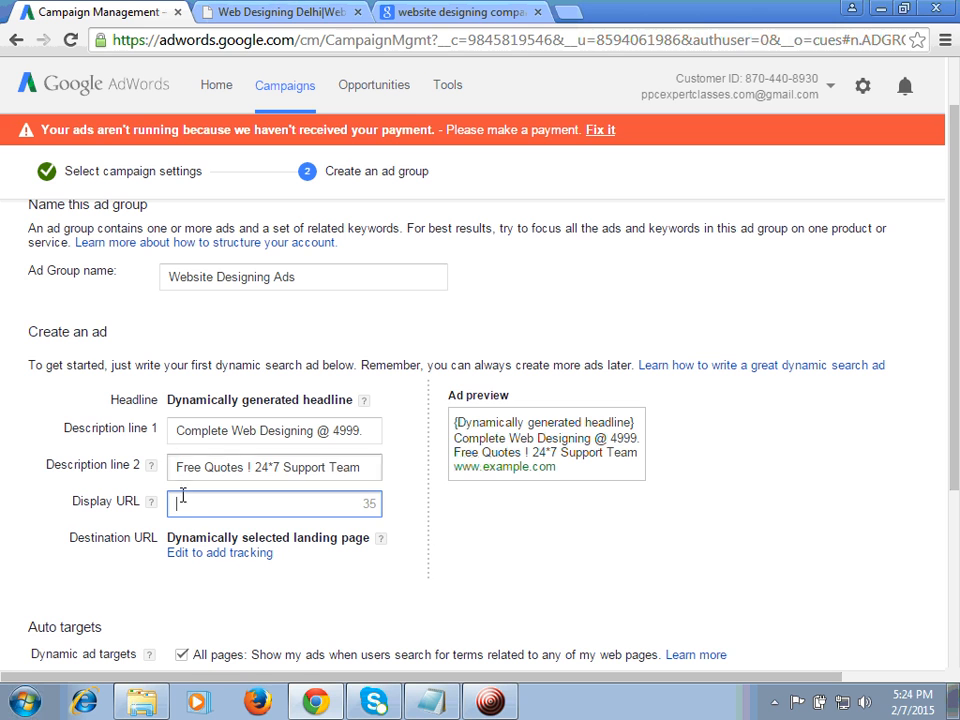
type("www")
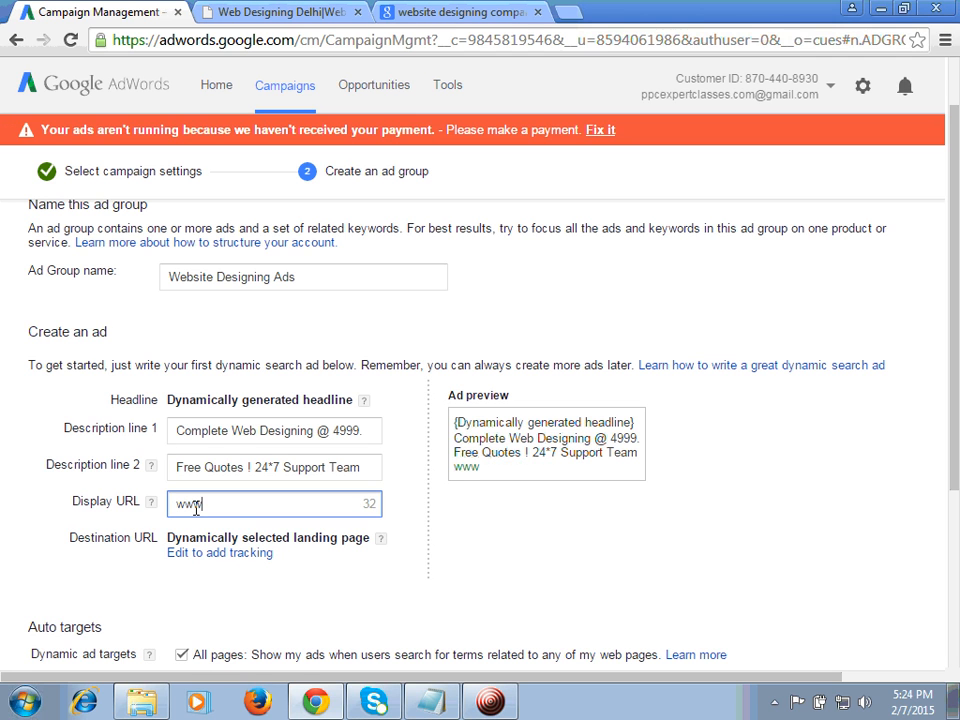
type(".staticking")
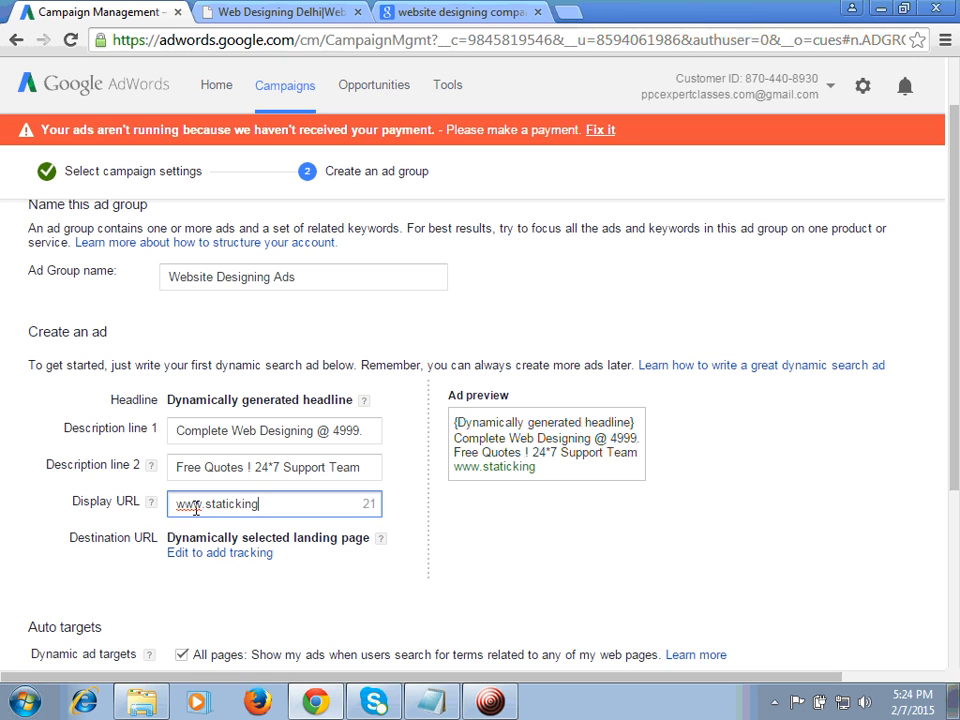
type(".com")
left_click(403, 576)
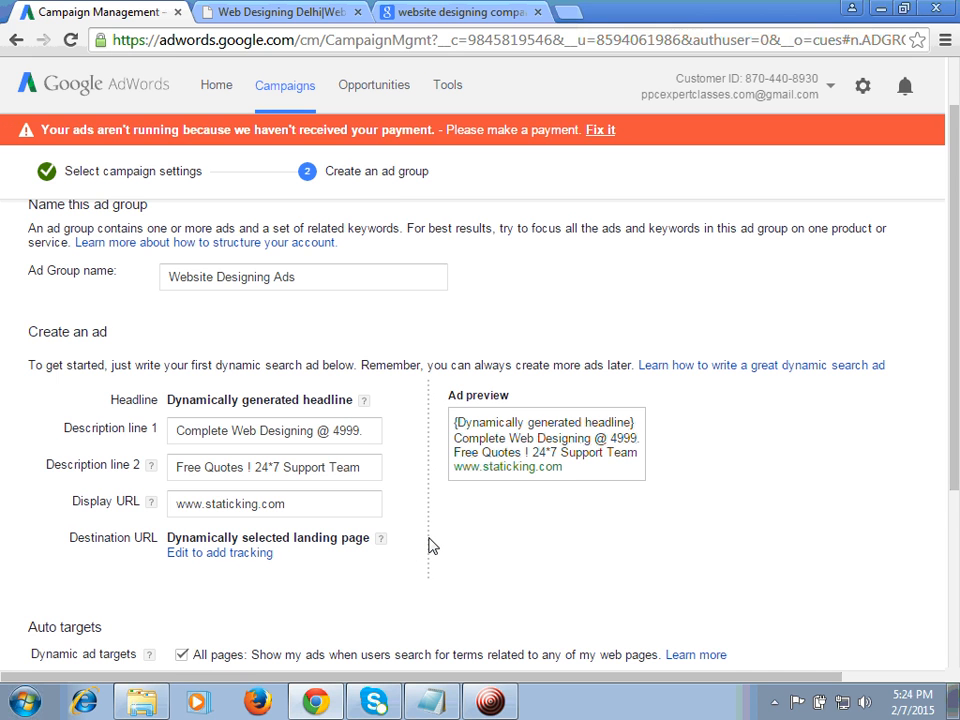
Step: Review the Auto targets setting for all pages and the service categories in the Static King website's menus
scroll(432, 545, "down", 5)
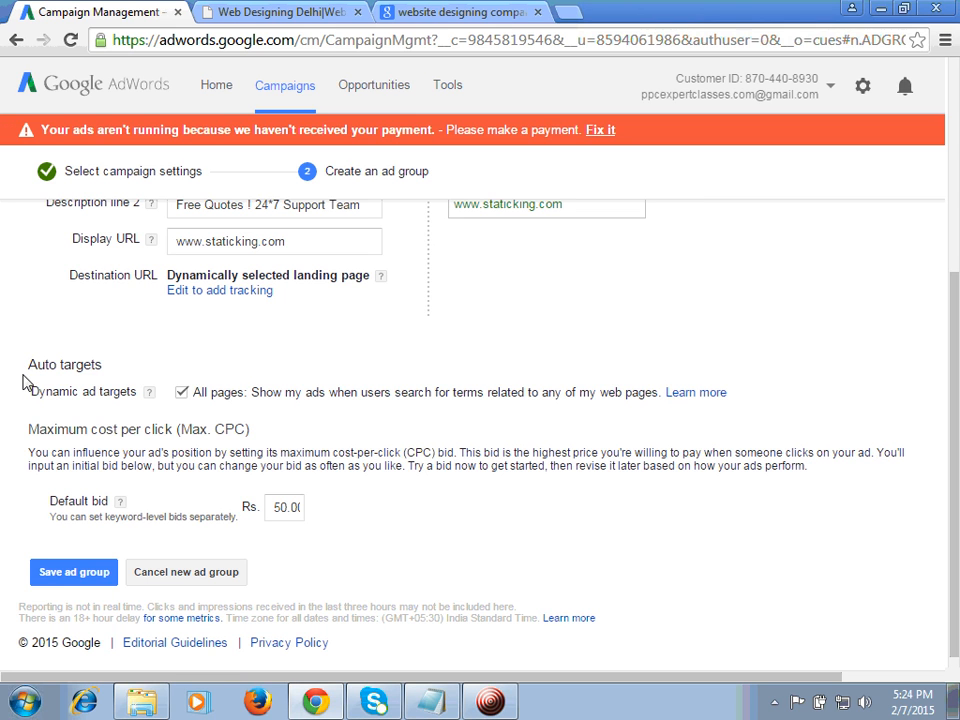
left_click_drag(29, 367, 103, 370)
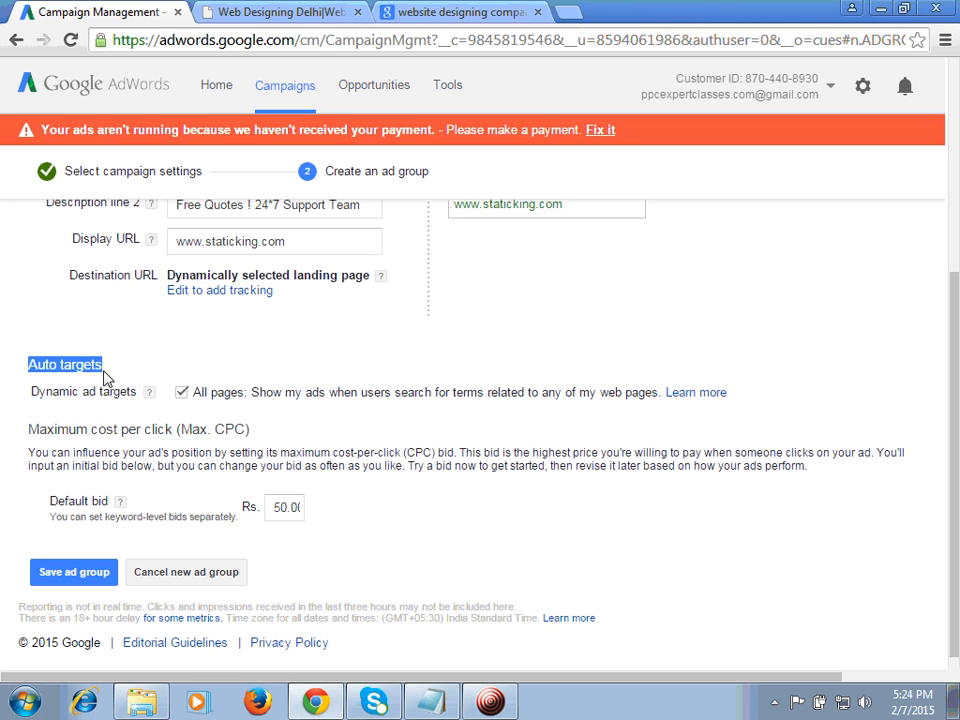
left_click(408, 372)
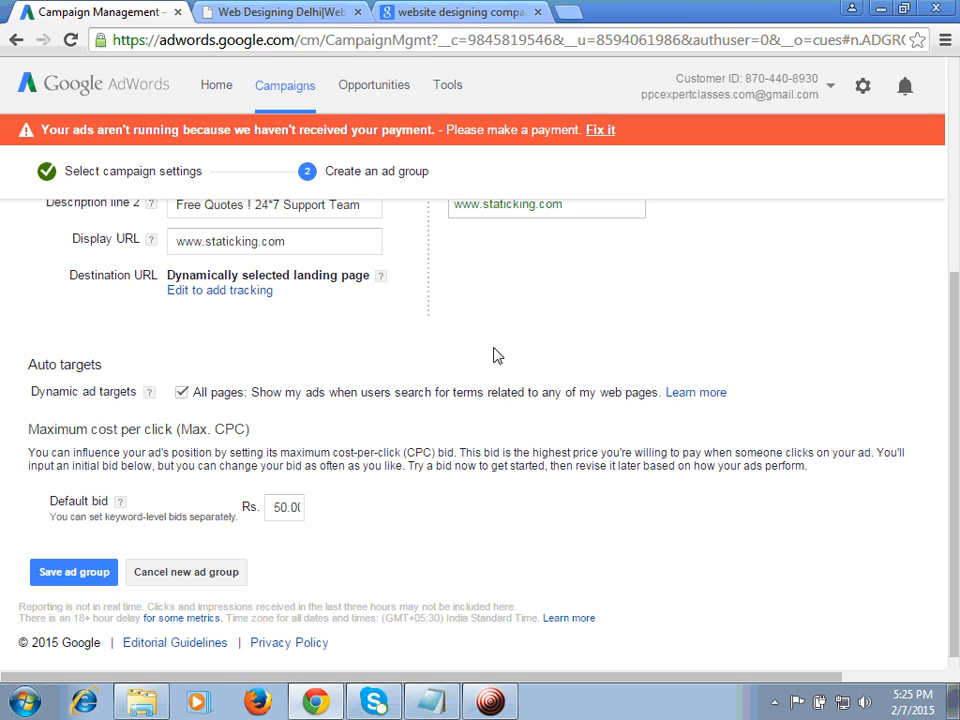
left_click(275, 12)
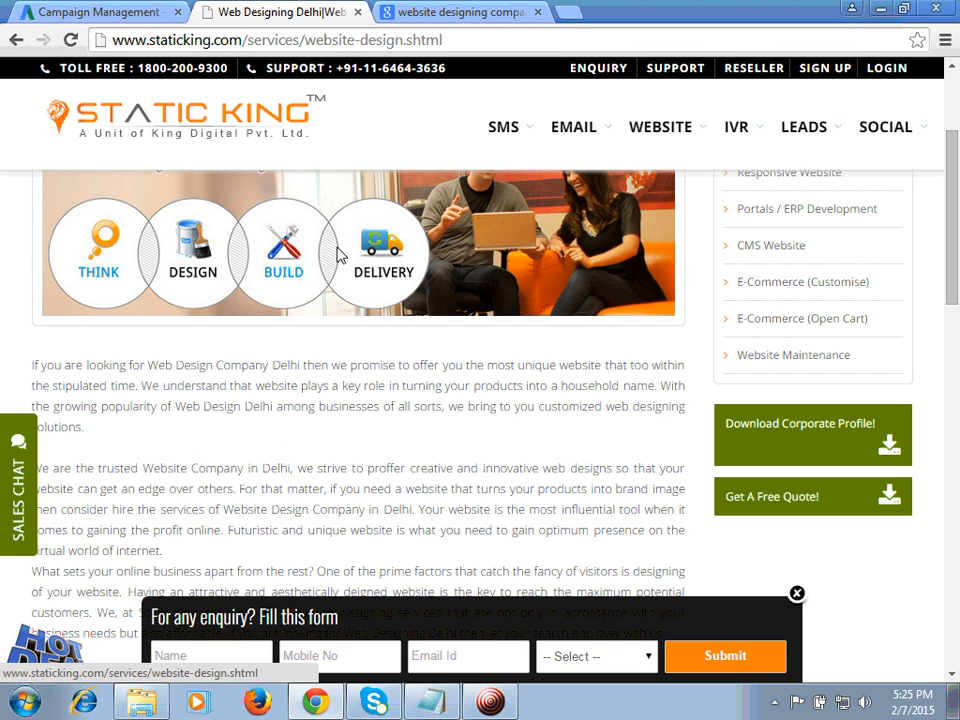
left_click_drag(951, 184, 958, 143)
mouse_move(651, 150)
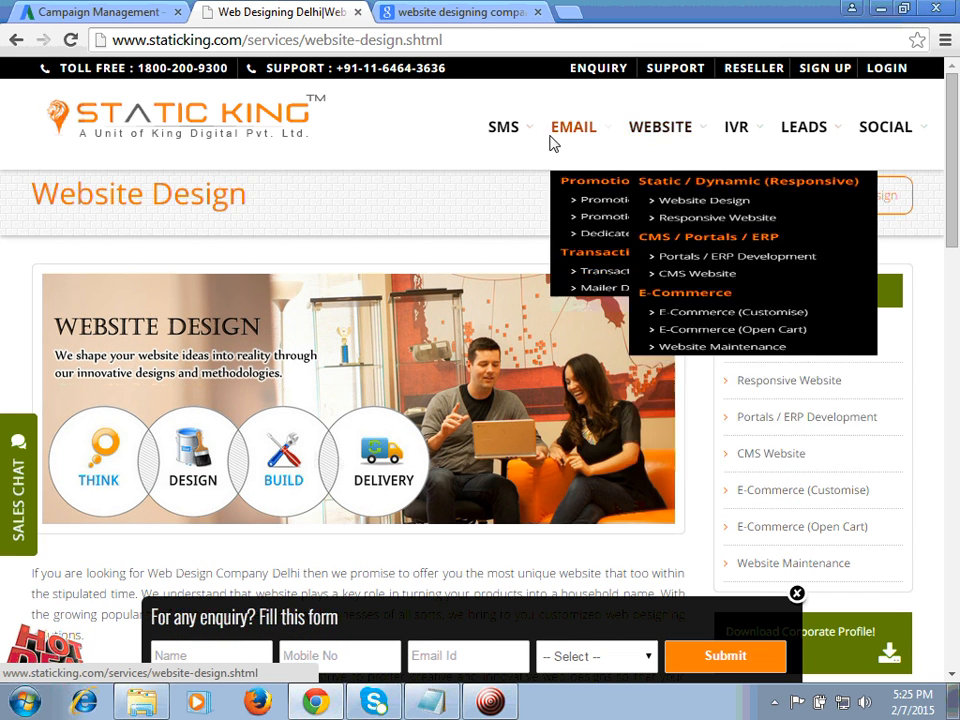
mouse_move(506, 133)
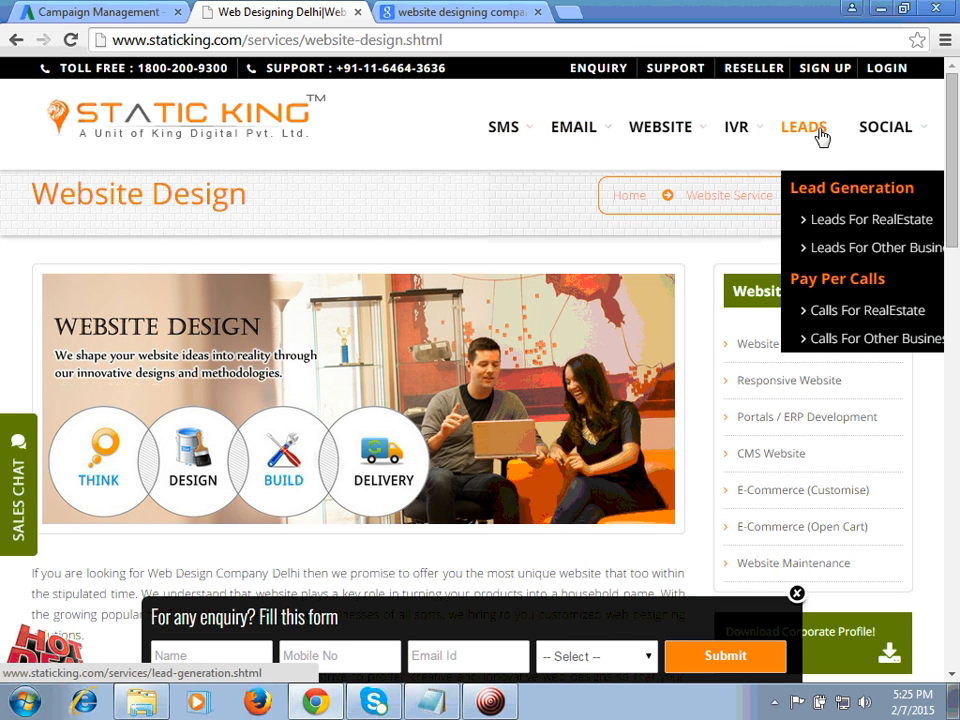
mouse_move(752, 133)
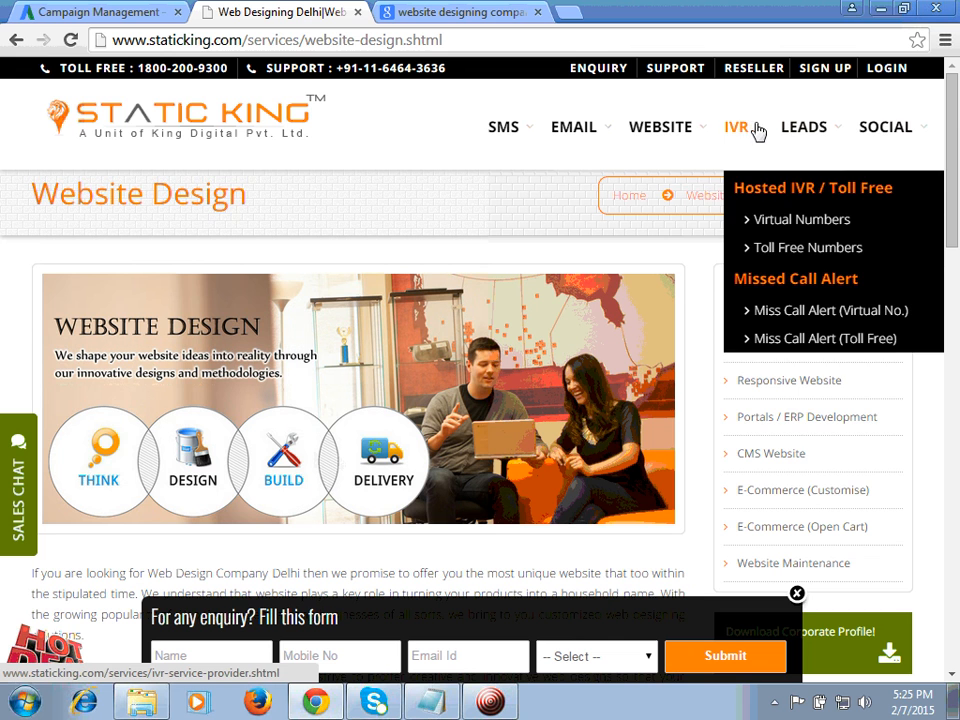
mouse_move(881, 133)
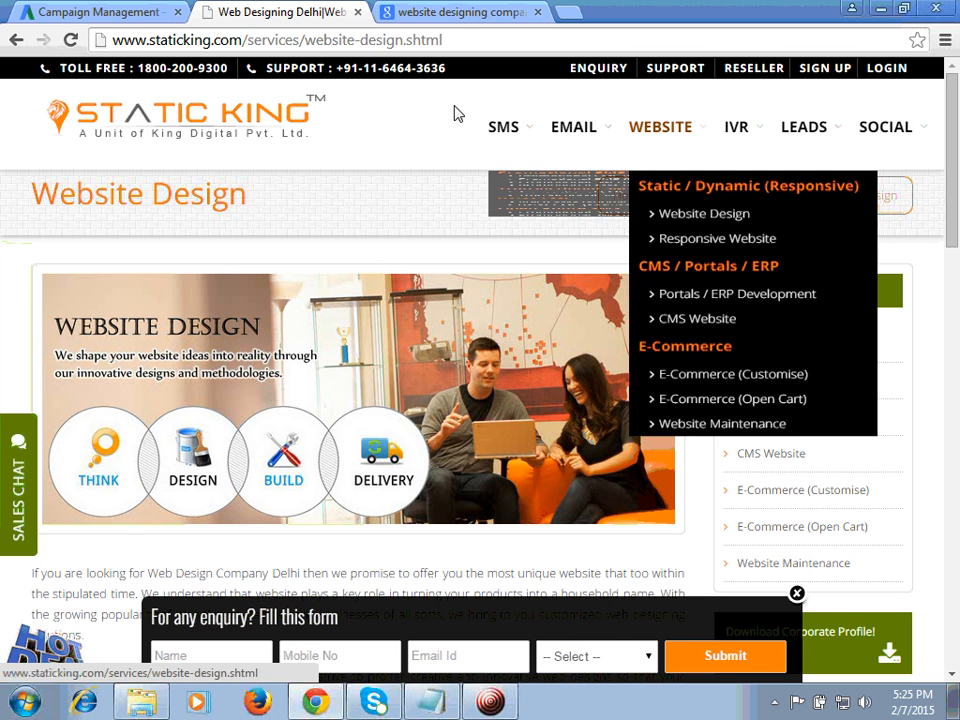
Step: Return to the AdWords campaign setup and save the ad group with its all-pages target and default bid
left_click(105, 10)
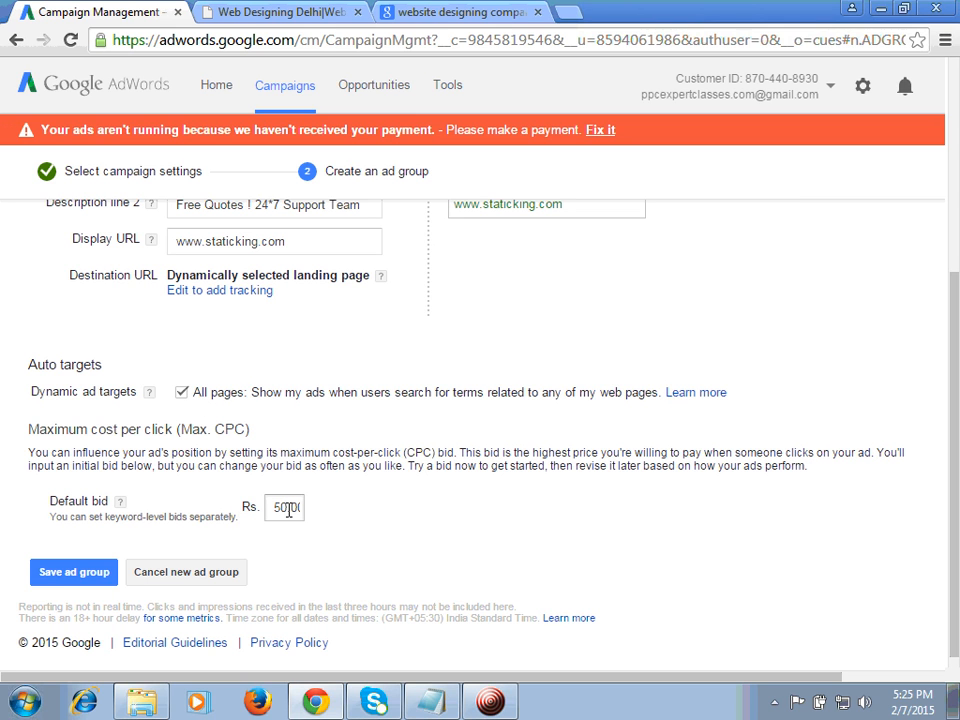
left_click(90, 576)
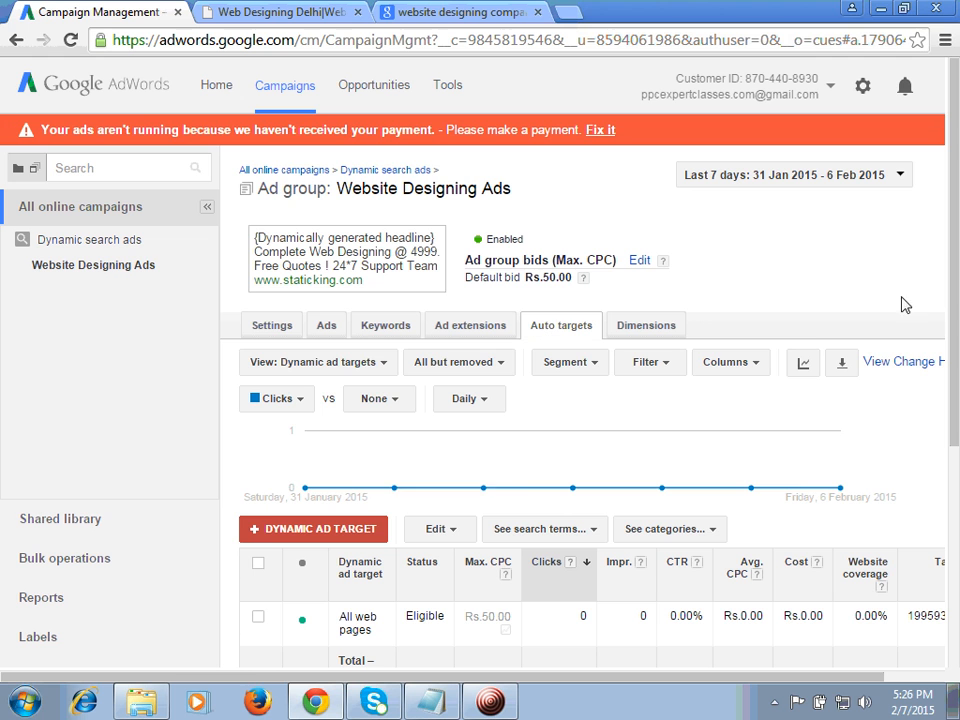
Step: Remove the All web pages dynamic ad target from the Website Designing Ads ad group
scroll(957, 245, "down", 1)
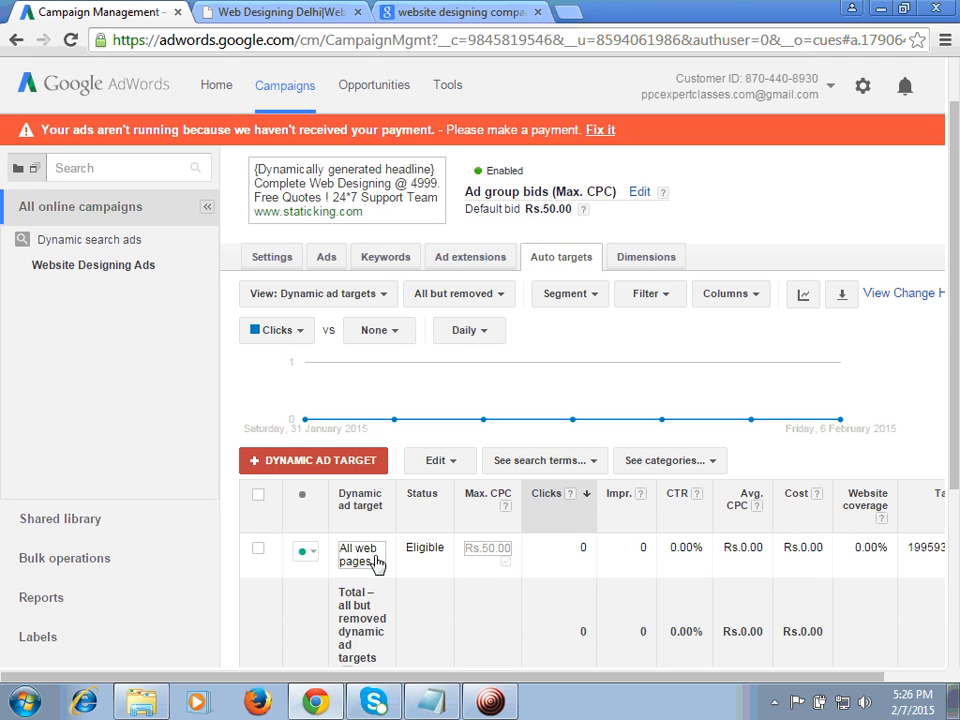
left_click(258, 549)
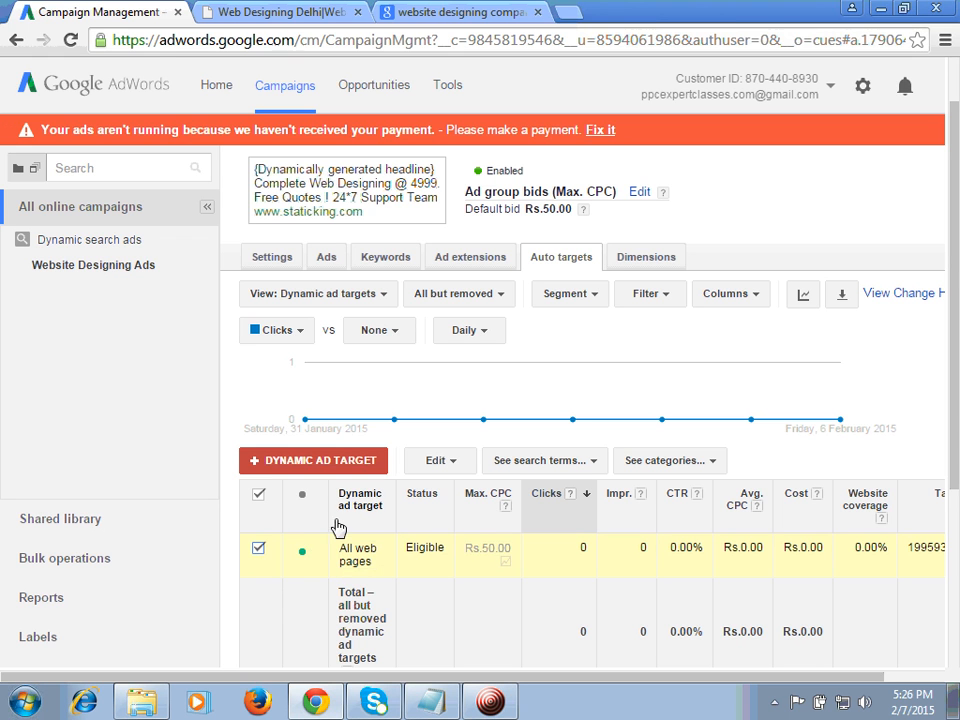
left_click(309, 553)
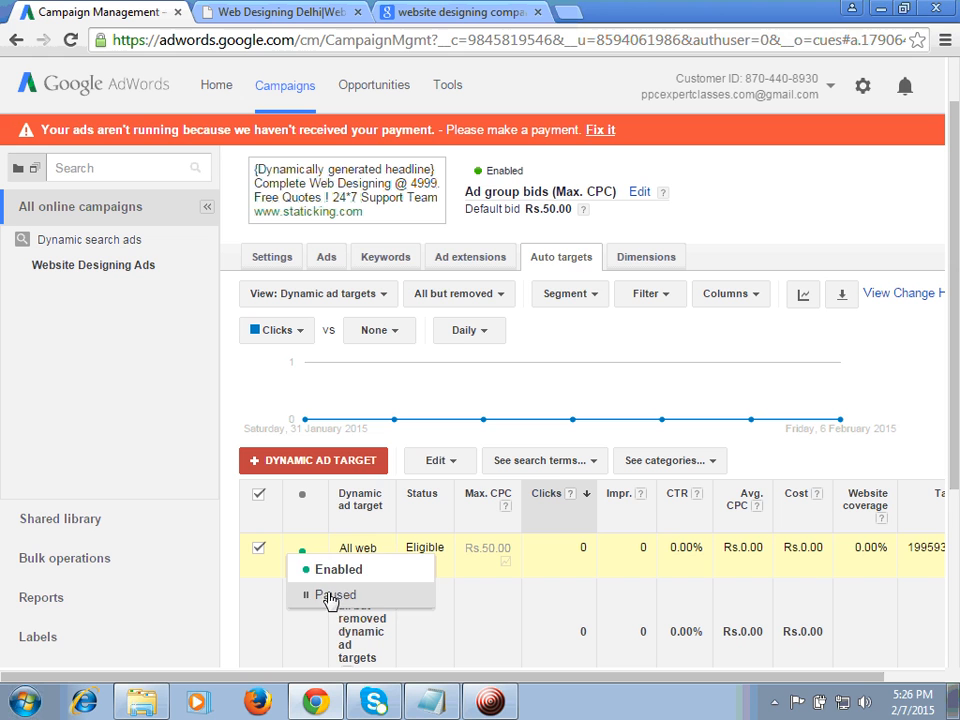
left_click(440, 461)
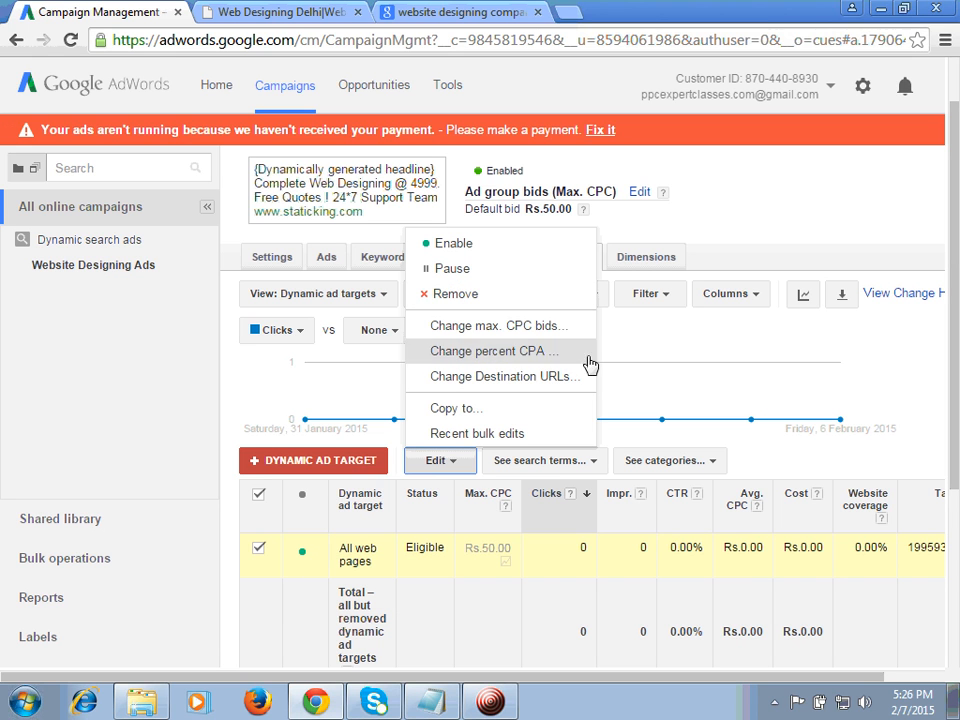
left_click(455, 294)
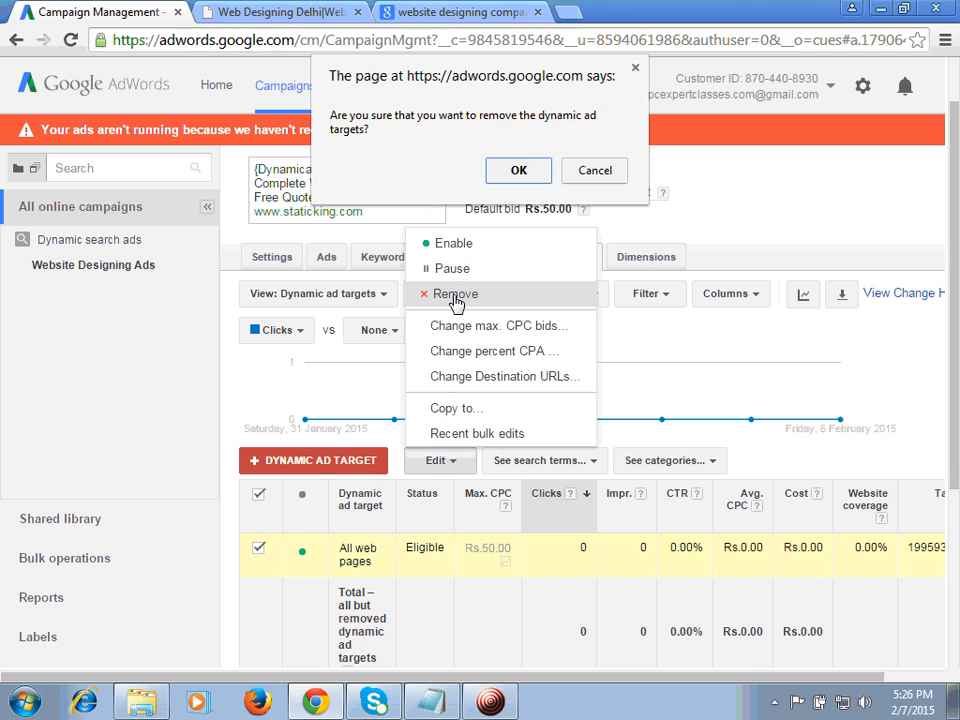
left_click(519, 169)
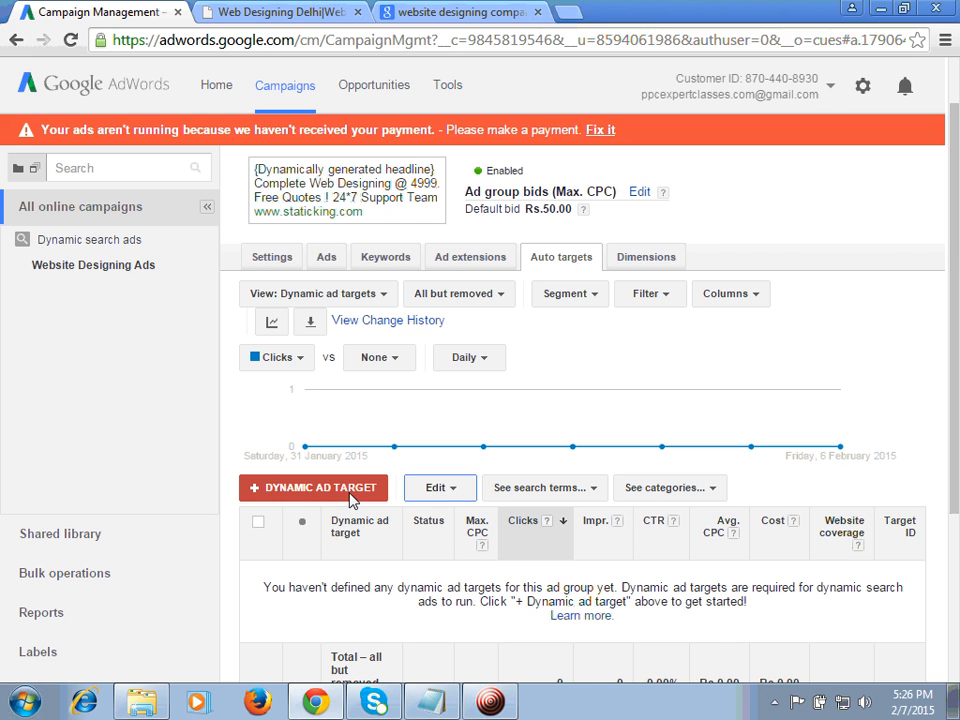
Step: Start adding a dynamic ad target for a group of web pages and show the available webpage attributes
left_click(349, 490)
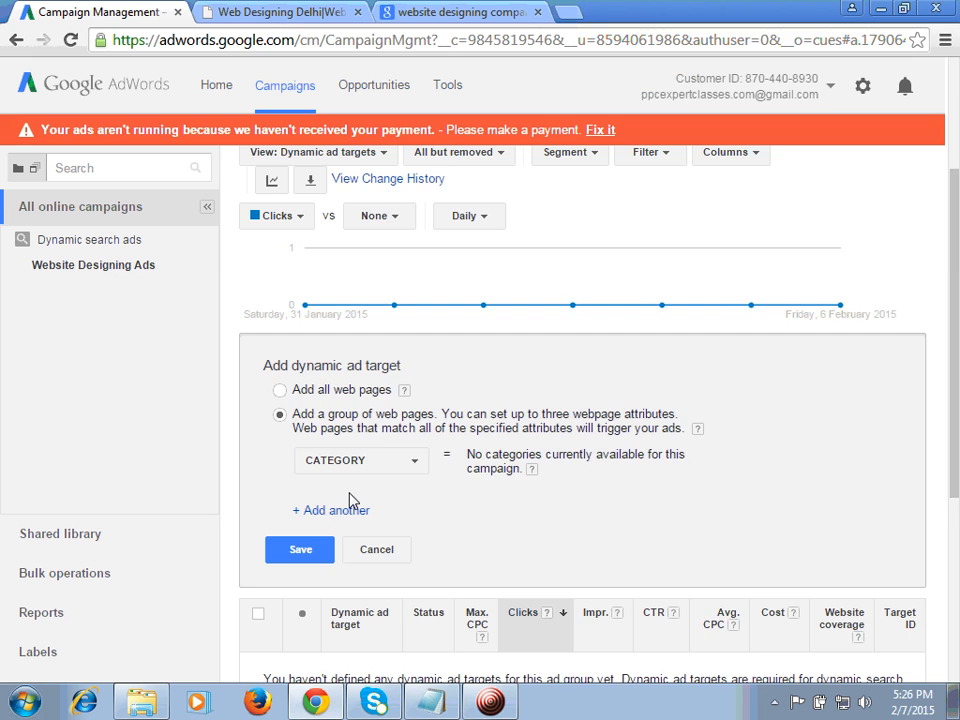
left_click(414, 465)
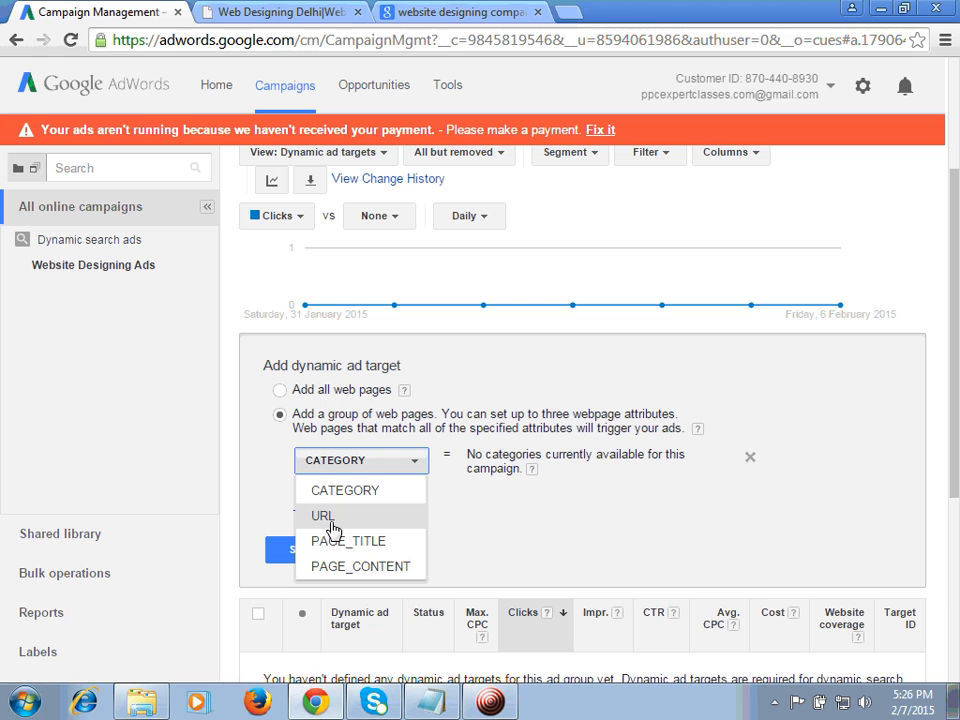
Step: Switch to the Notepad notes and list the target types on separate lines: "all pages", "url -" and "title -"
left_click(432, 703)
type("all pages")
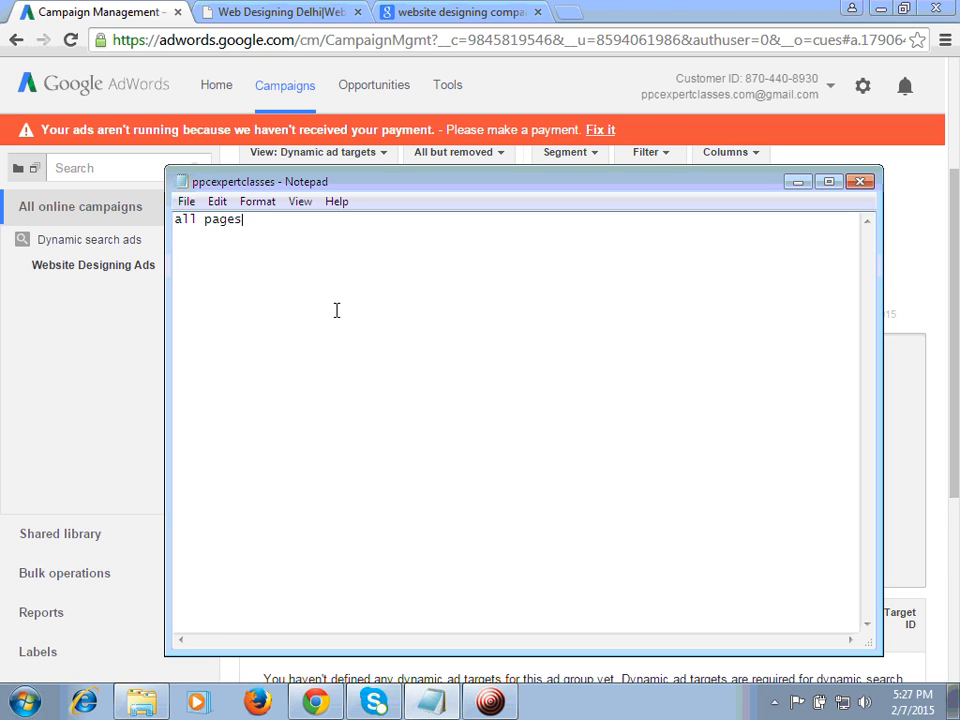
key("Return")
type("url -")
key("Return")
type("title -")
Step: Copy the page title from the Static King Website Design page's source code into the title line of the Notepad notes
left_click(297, 11)
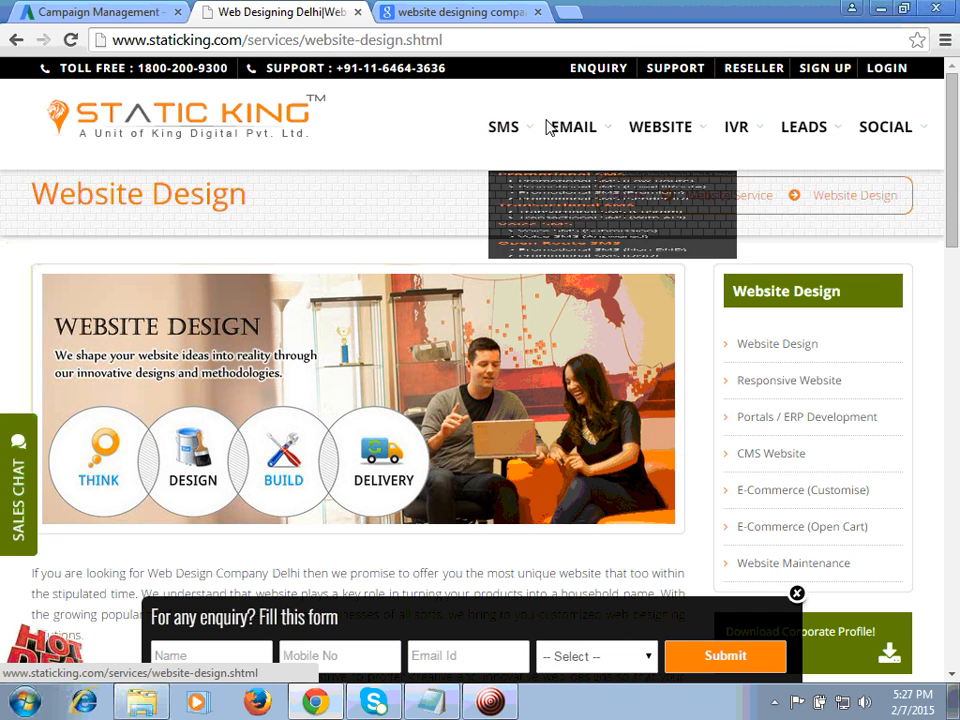
mouse_move(668, 137)
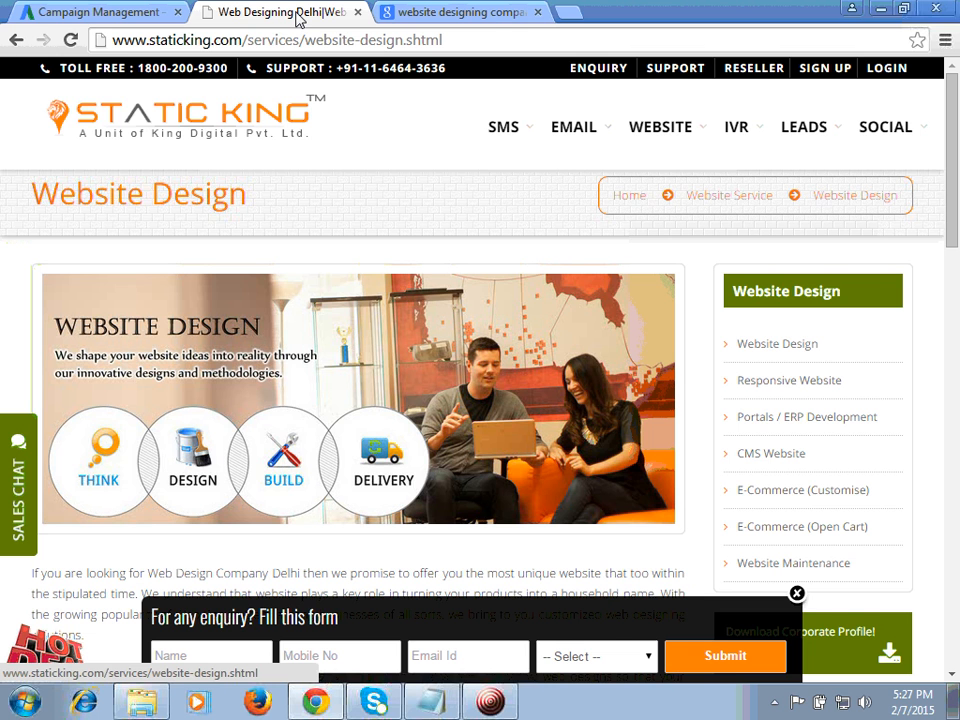
key("ctrl+u")
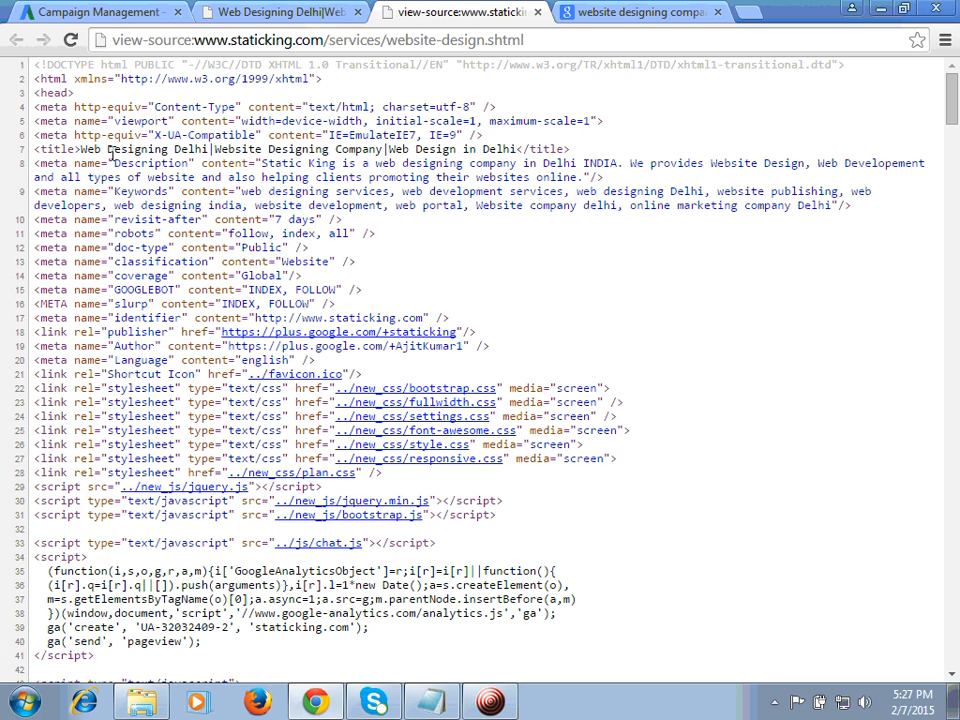
left_click_drag(80, 152, 517, 152)
key("ctrl+c")
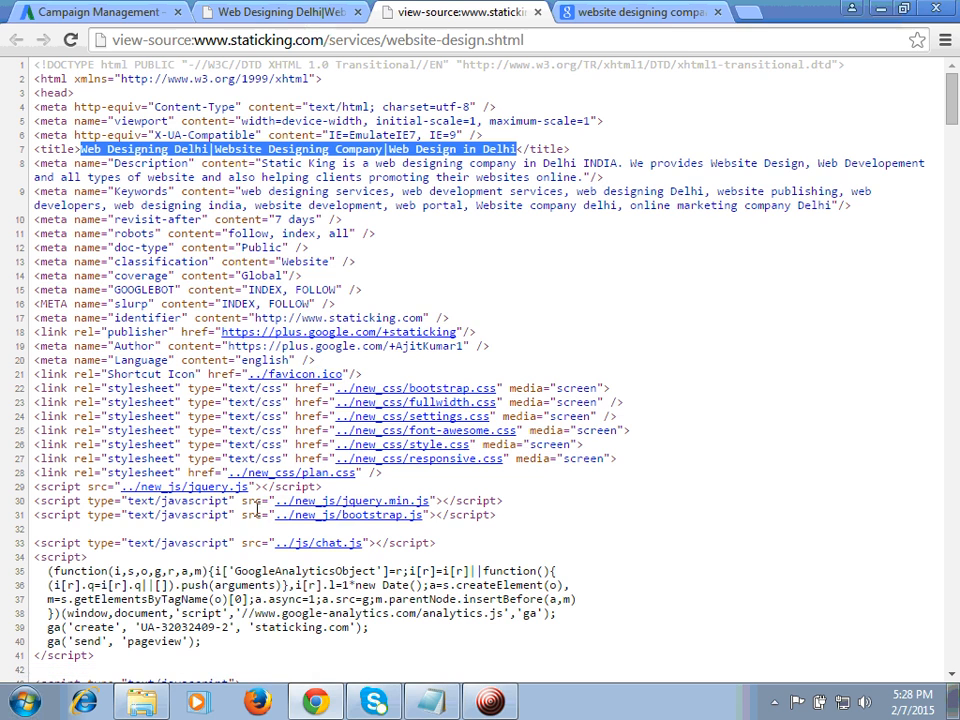
key("alt+Tab")
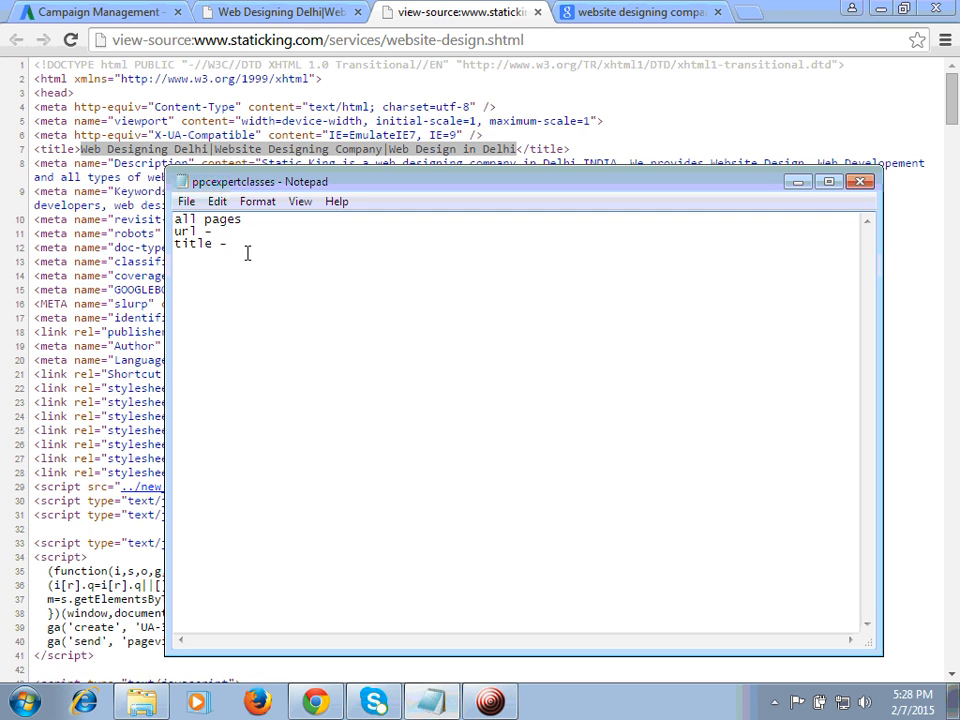
key("ctrl+v")
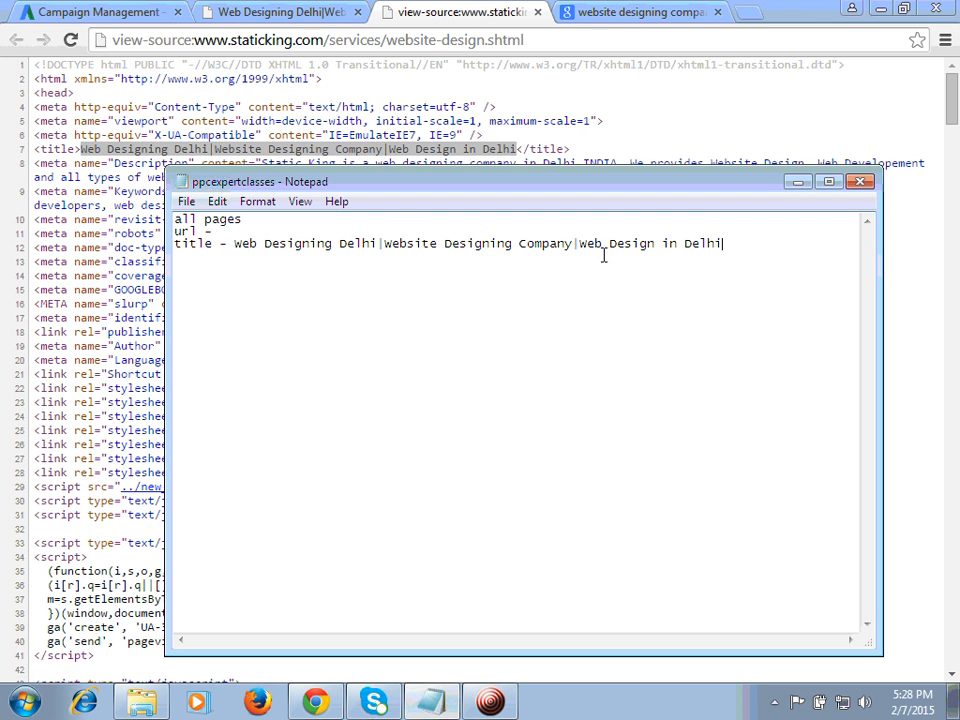
left_click(247, 10)
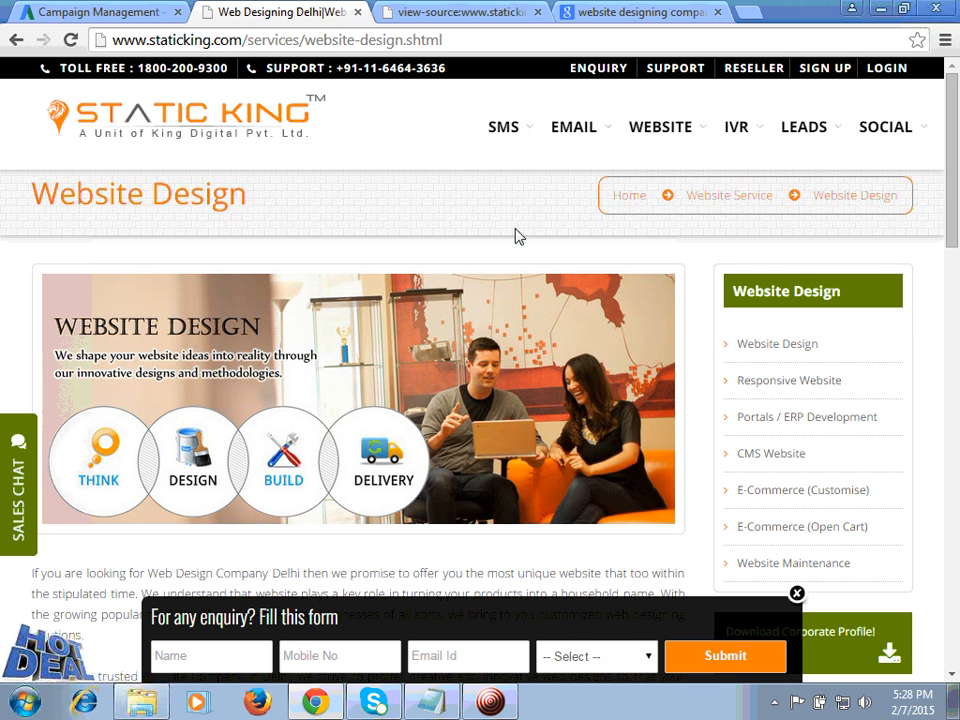
left_click(339, 40)
key("ctrl+c")
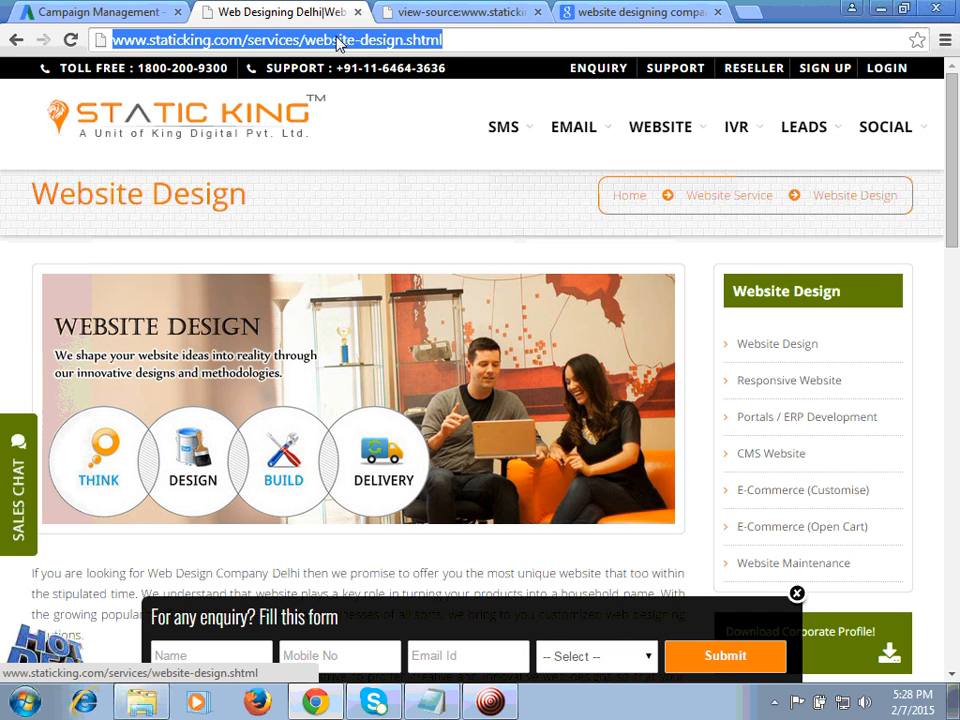
key("alt+Tab")
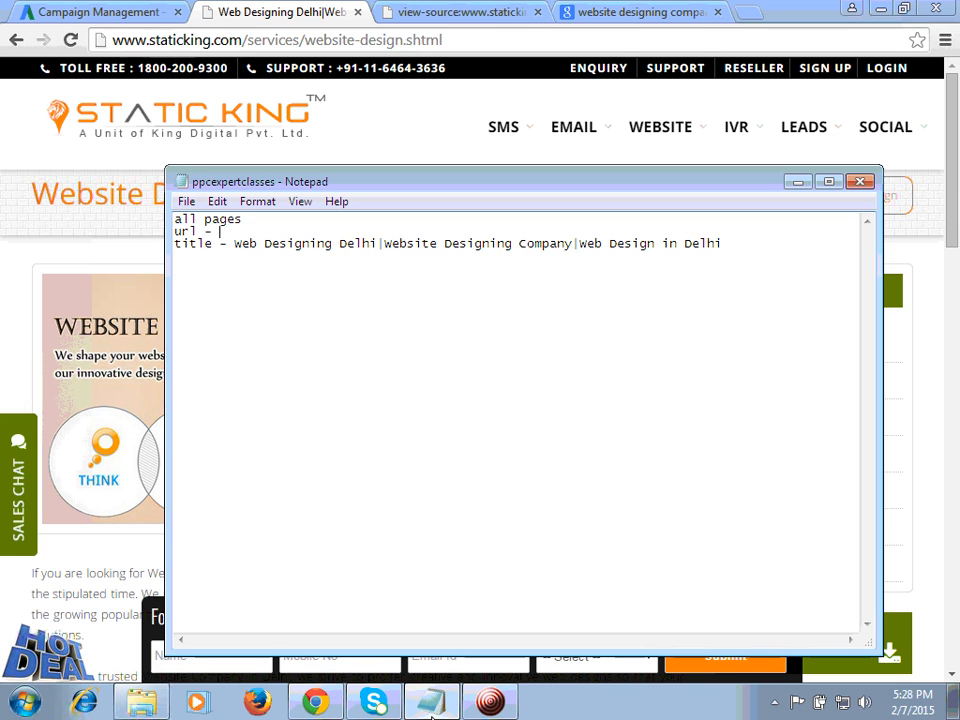
left_click(236, 231)
key("ctrl+v")
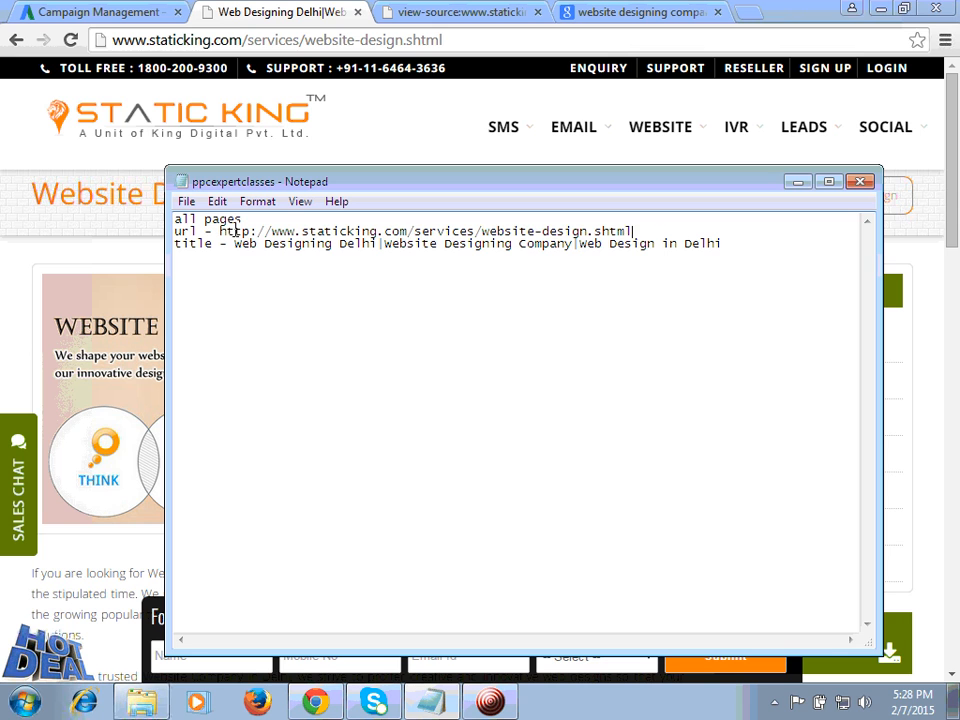
left_click(273, 231)
key("BackSpace")
key("BackSpace")
key("BackSpace")
key("BackSpace")
key("BackSpace")
key("BackSpace")
key("BackSpace")
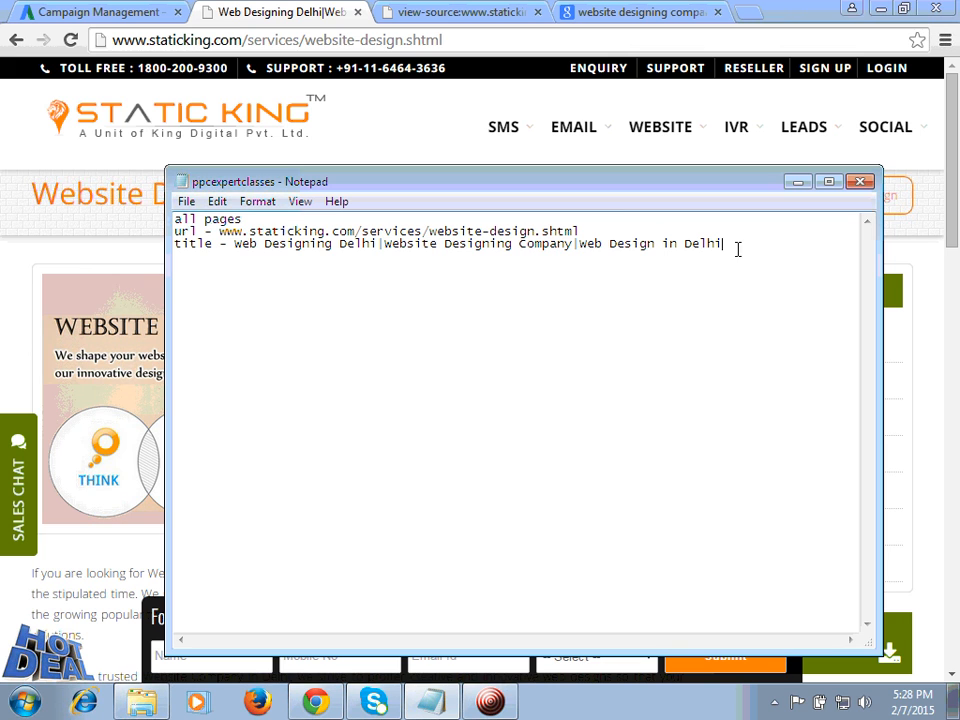
Step: Add a "content -" line to the notes and look over the body text of the Website Design page
key("Return")
type("content")
type("-")
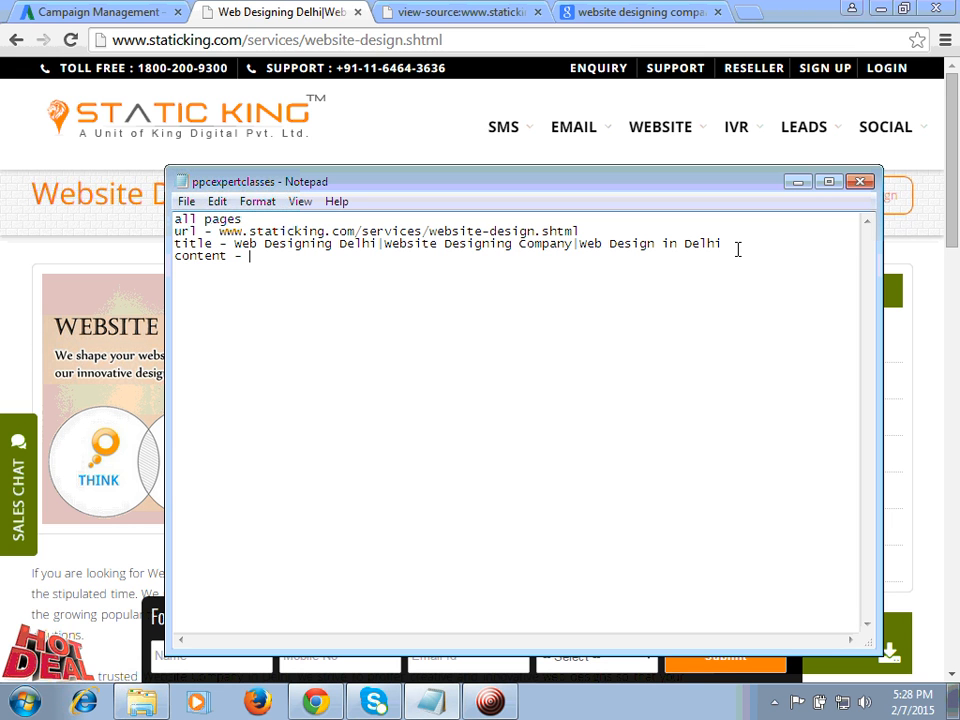
left_click(634, 14)
left_click(304, 11)
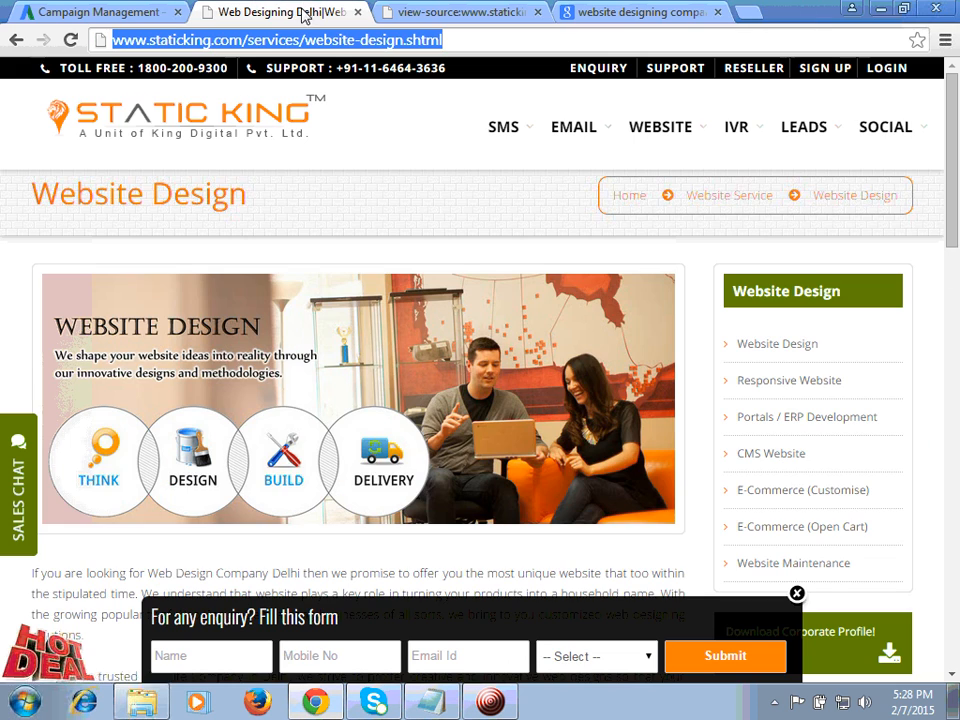
left_click_drag(953, 171, 957, 271)
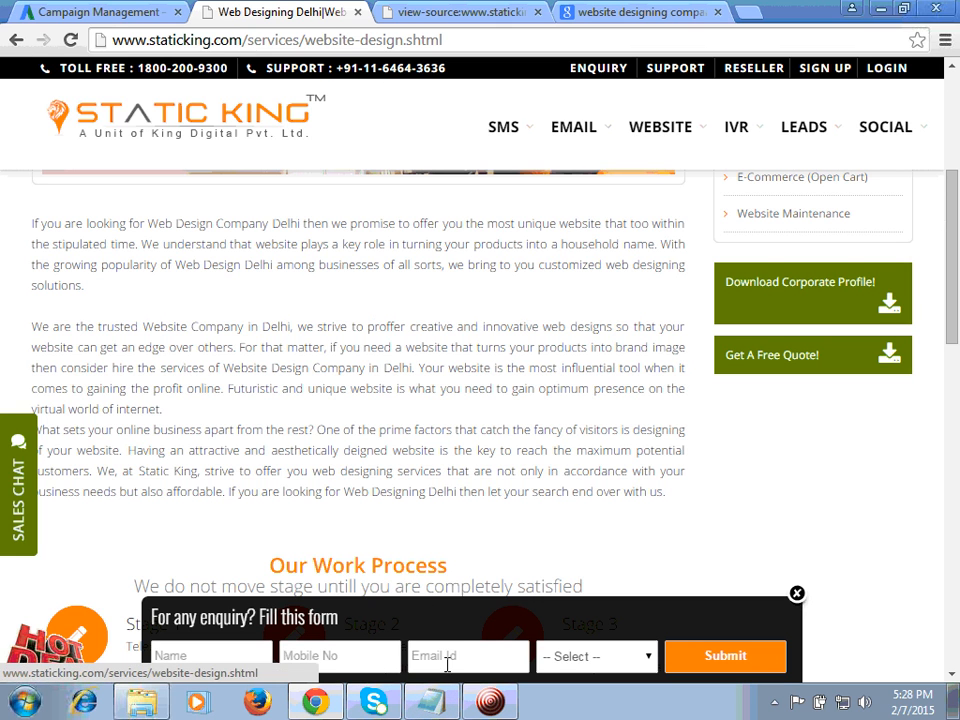
Step: Fill the content line of the Notepad notes with "web designing delhi, web designing company, website designing"
key("alt+Tab")
type("w")
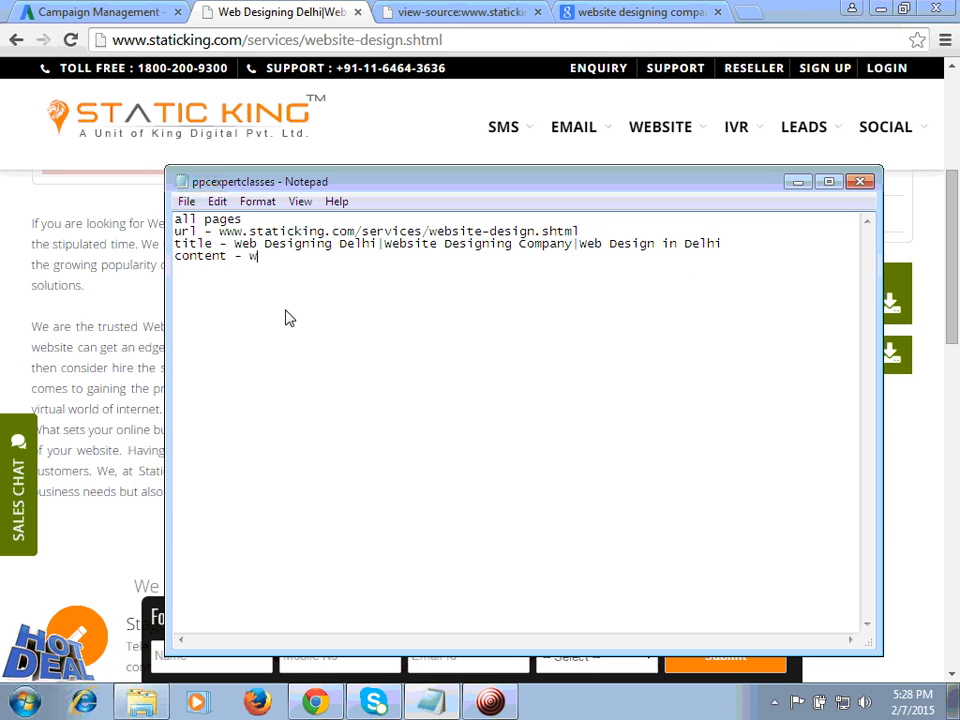
type("eb designing delh")
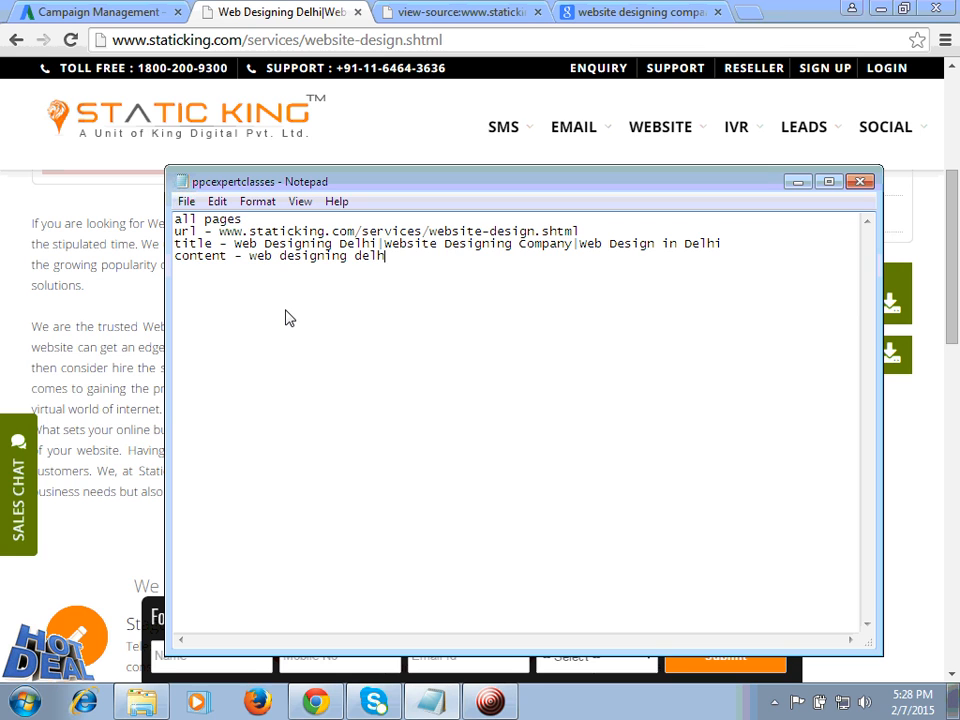
type("i, web designing ")
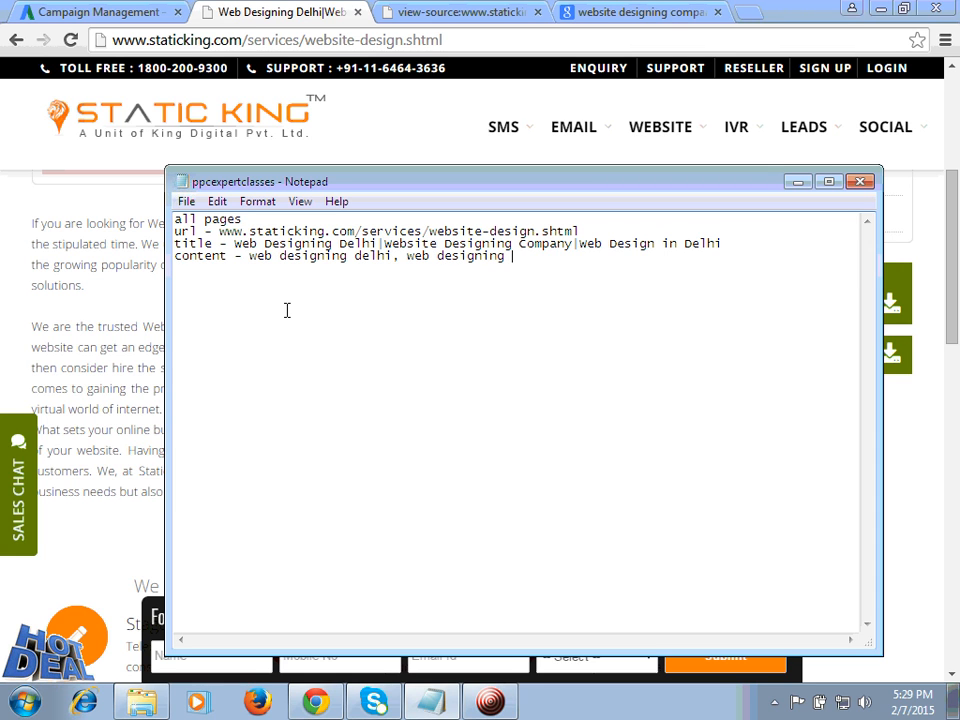
type("company, website")
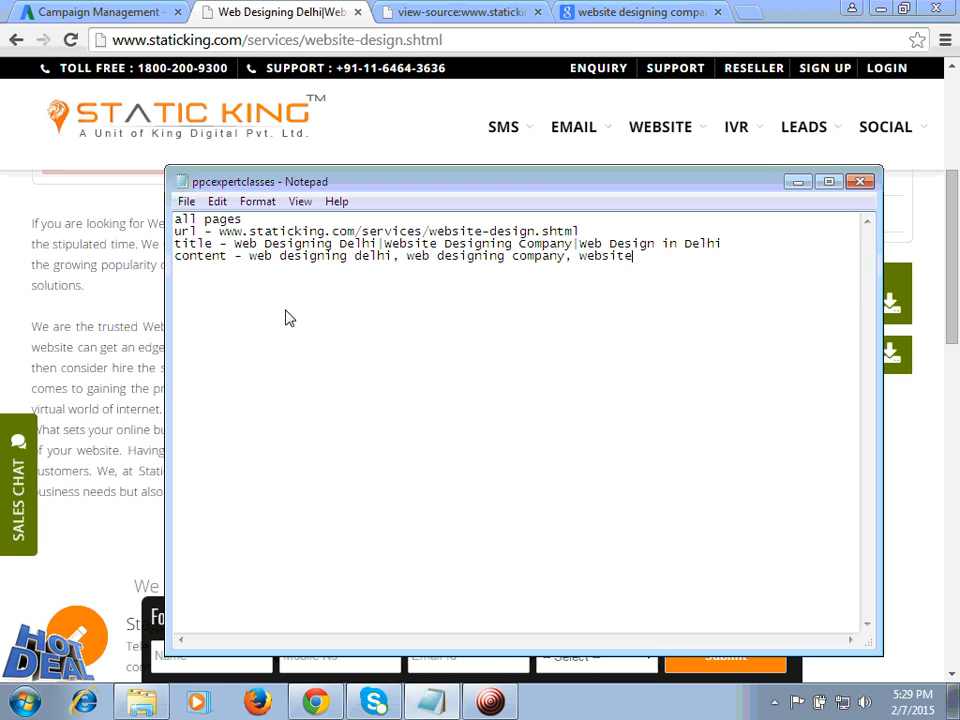
type(" designing")
left_click_drag(219, 233, 589, 231)
key("ctrl+c")
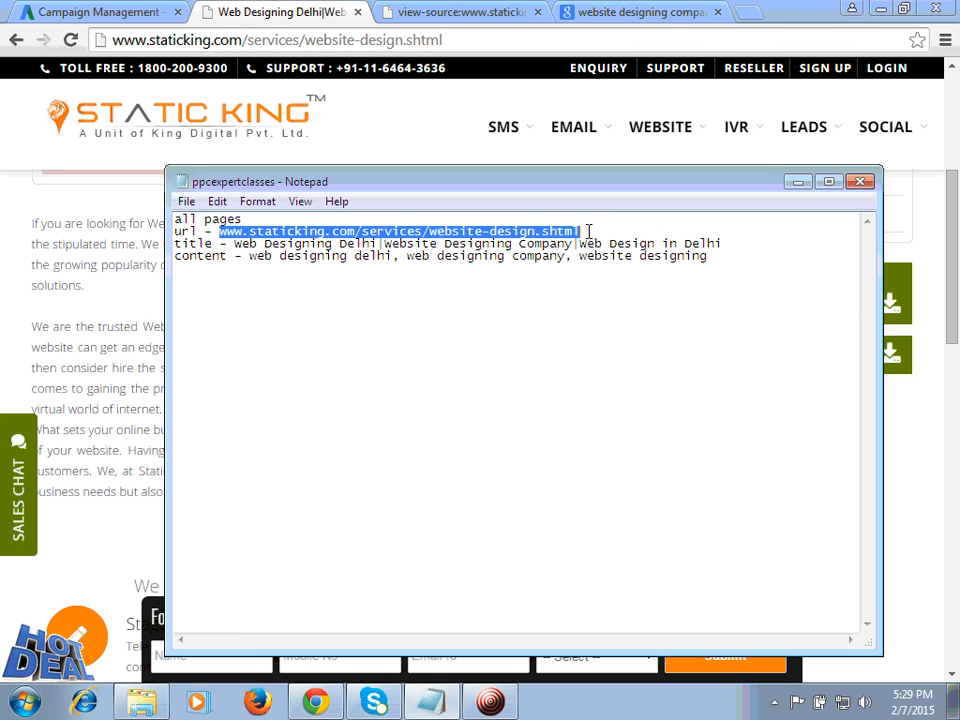
left_click(797, 182)
left_click(129, 21)
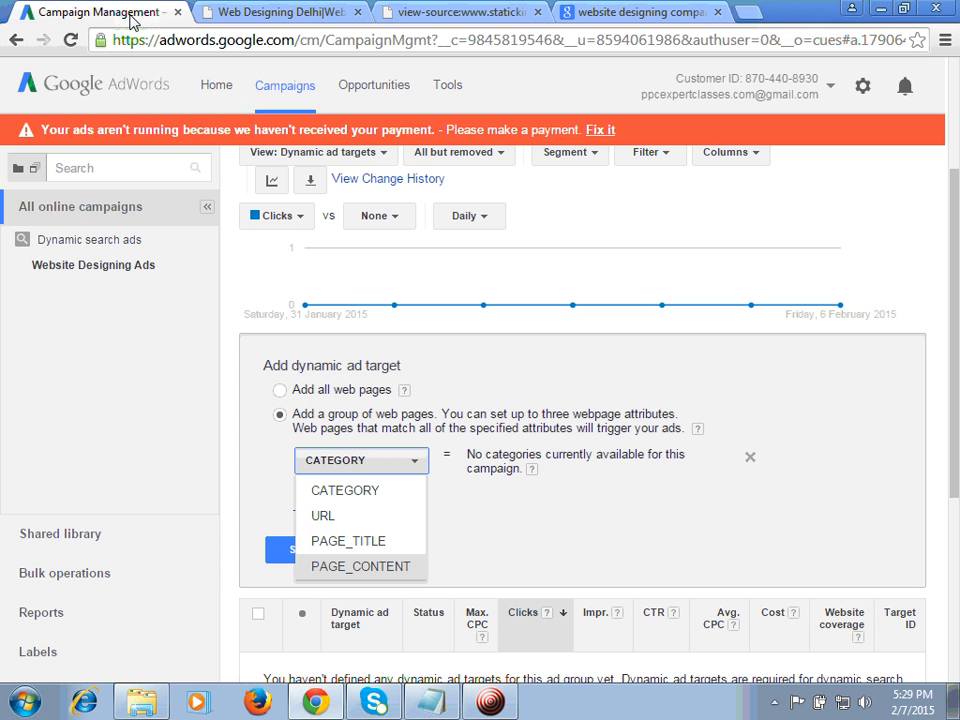
left_click(336, 517)
left_click(528, 459)
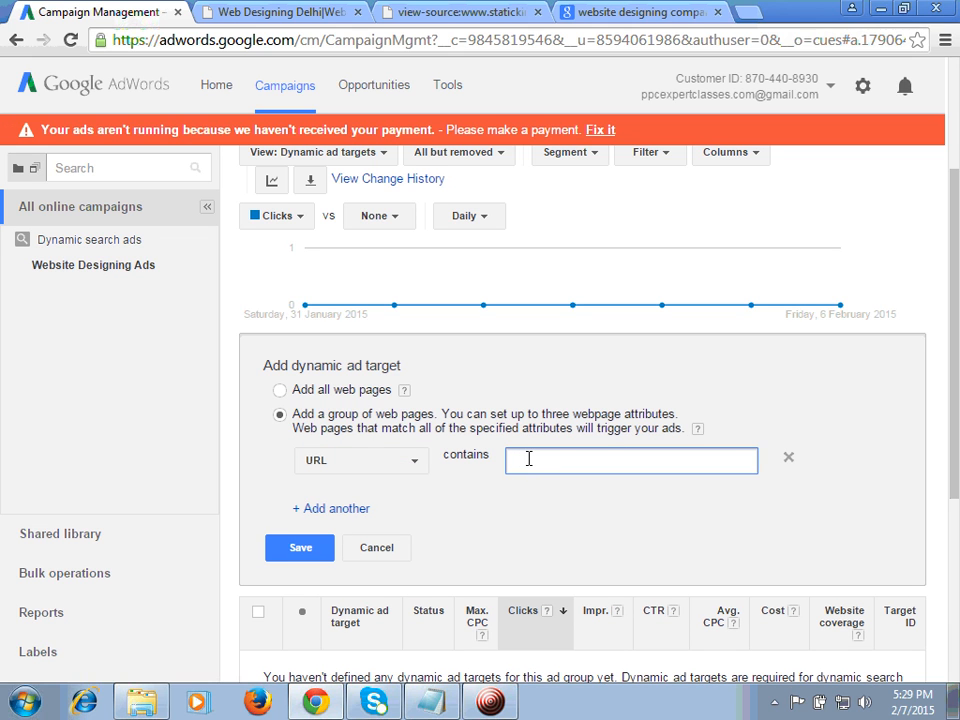
key("ctrl+v")
key("Home")
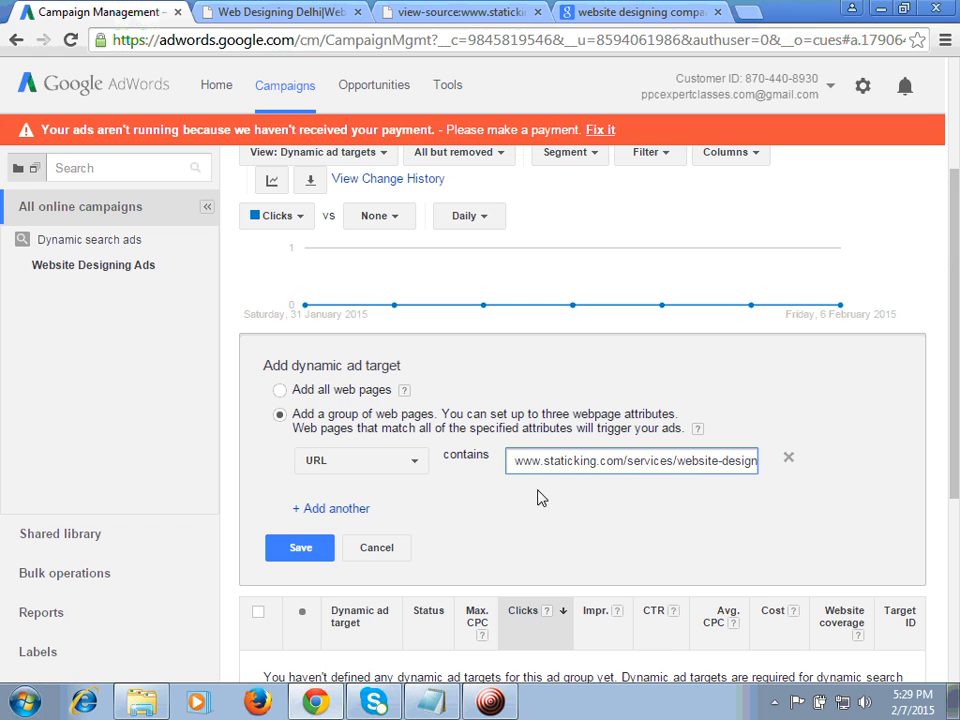
left_click(304, 552)
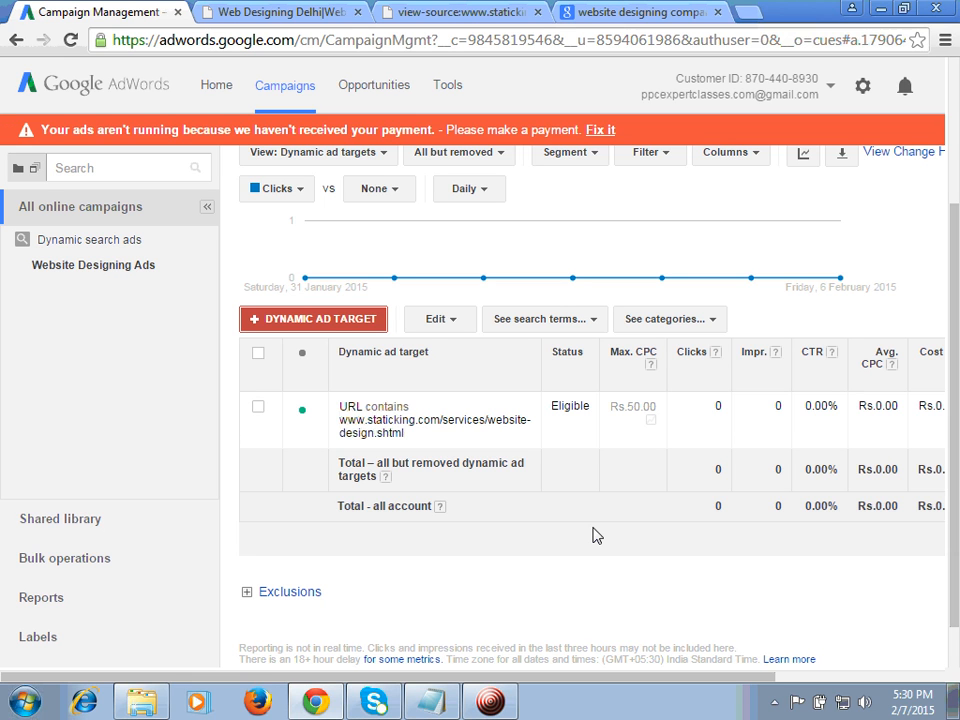
scroll(958, 275, "up", 2)
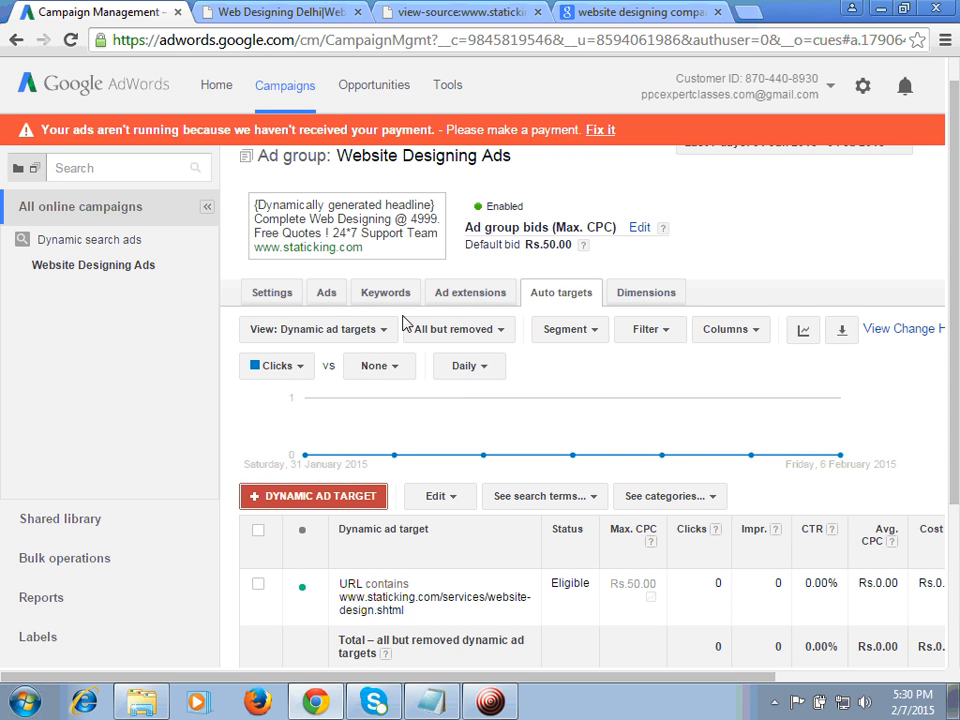
Step: Review the auto targets of the Dynamic search ads campaign and Website Designing Ads ad group, and check them against the Notepad notes
left_click(89, 241)
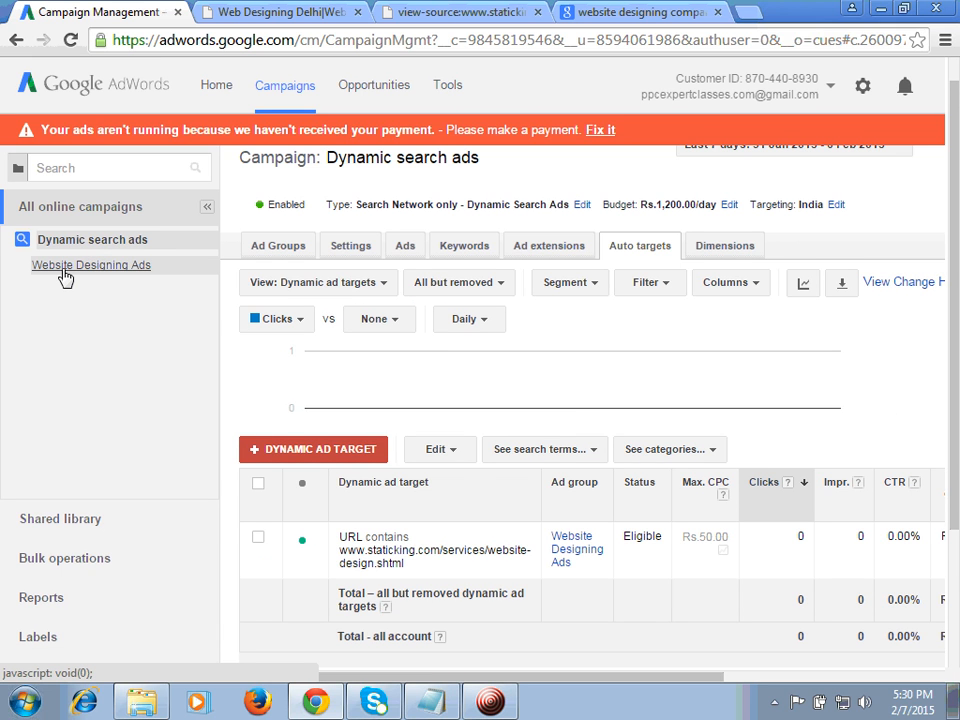
left_click(64, 278)
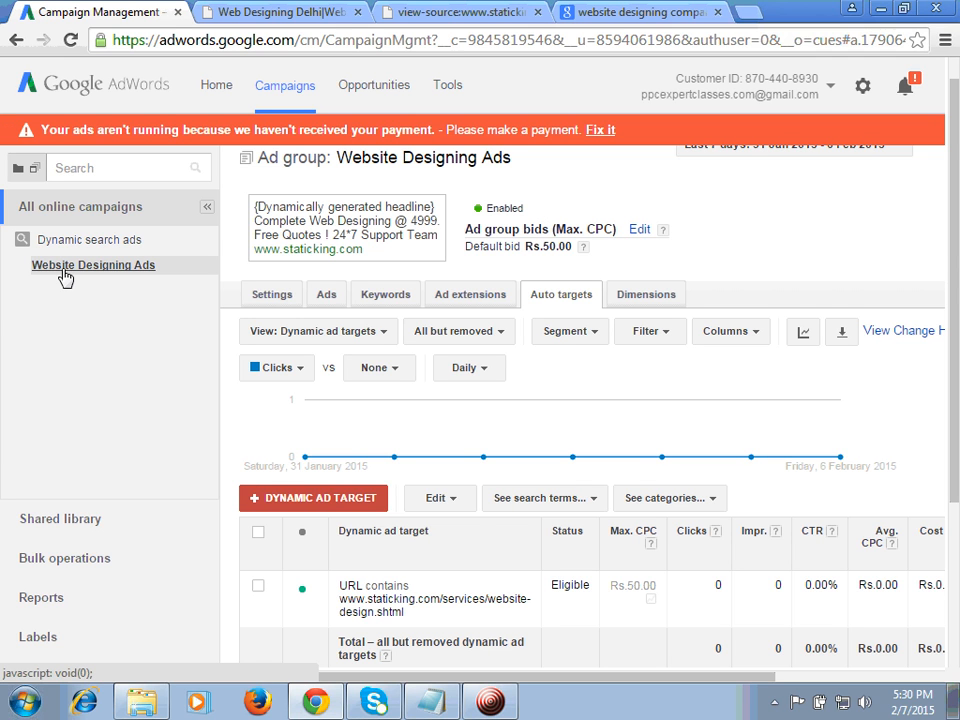
left_click(503, 708)
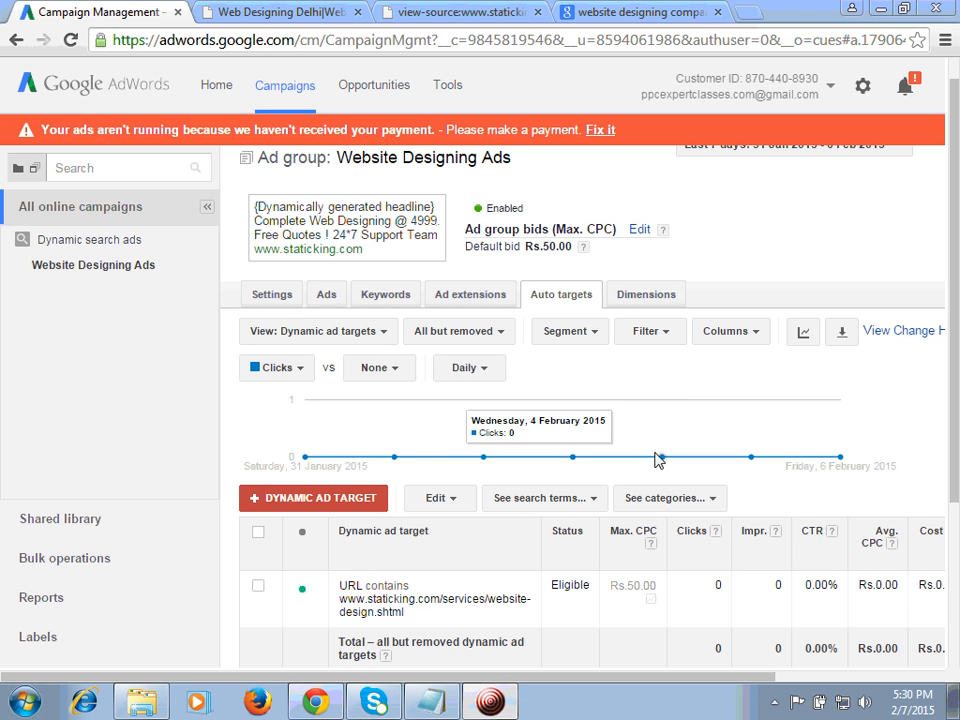
left_click(760, 241)
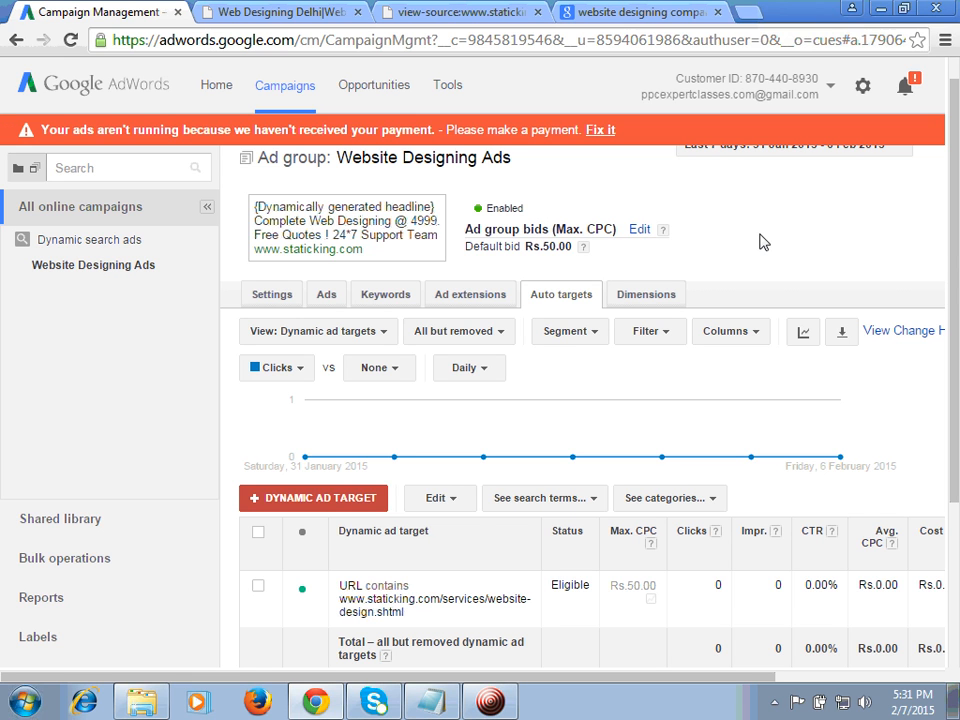
scroll(760, 241, "up", 1)
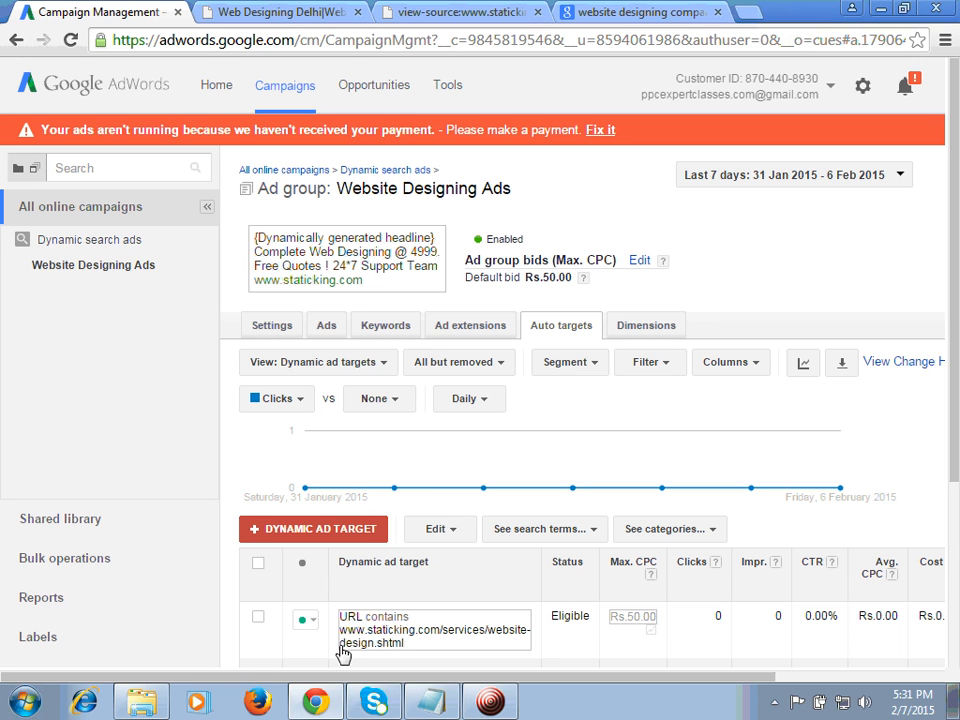
left_click(428, 697)
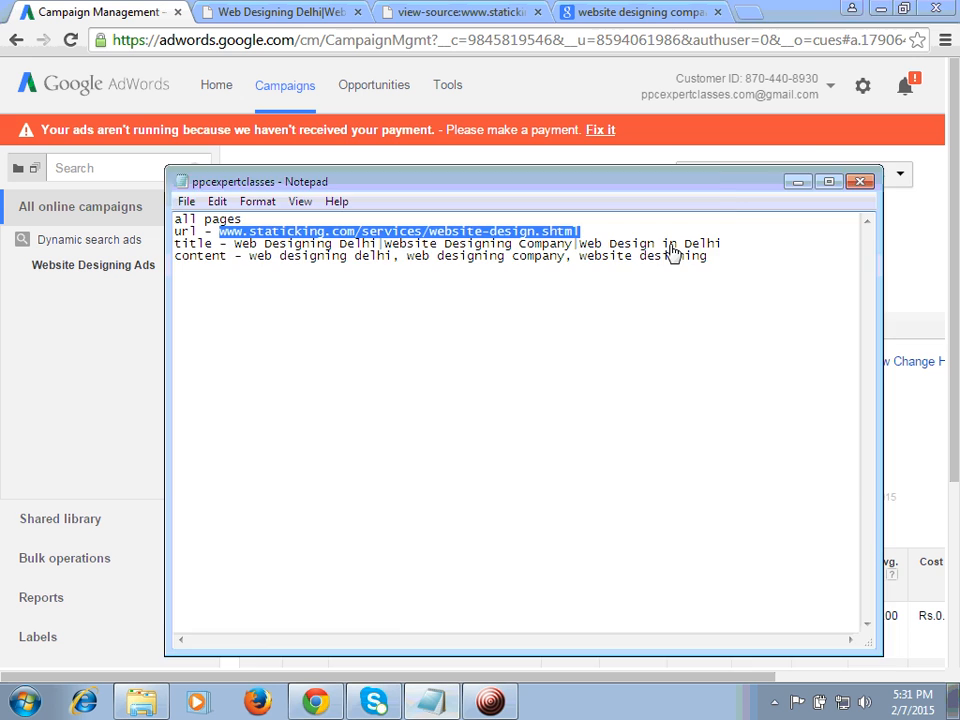
left_click(798, 182)
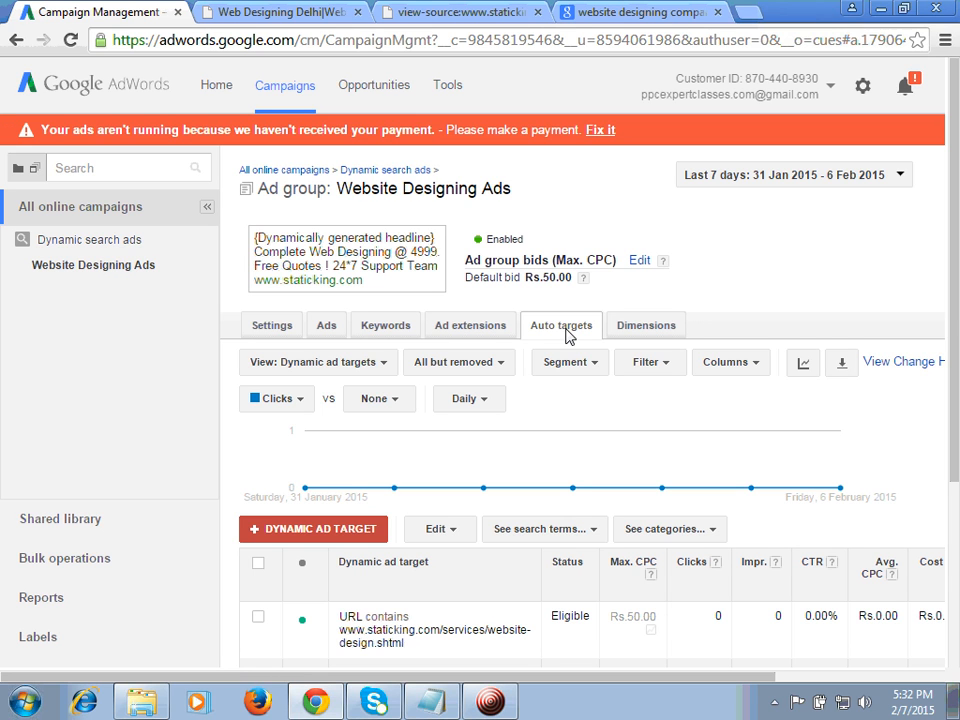
Step: Look over the Dynamic search ads campaign's auto targets, keywords and ads, ending on its ads view
left_click(86, 241)
left_click(65, 208)
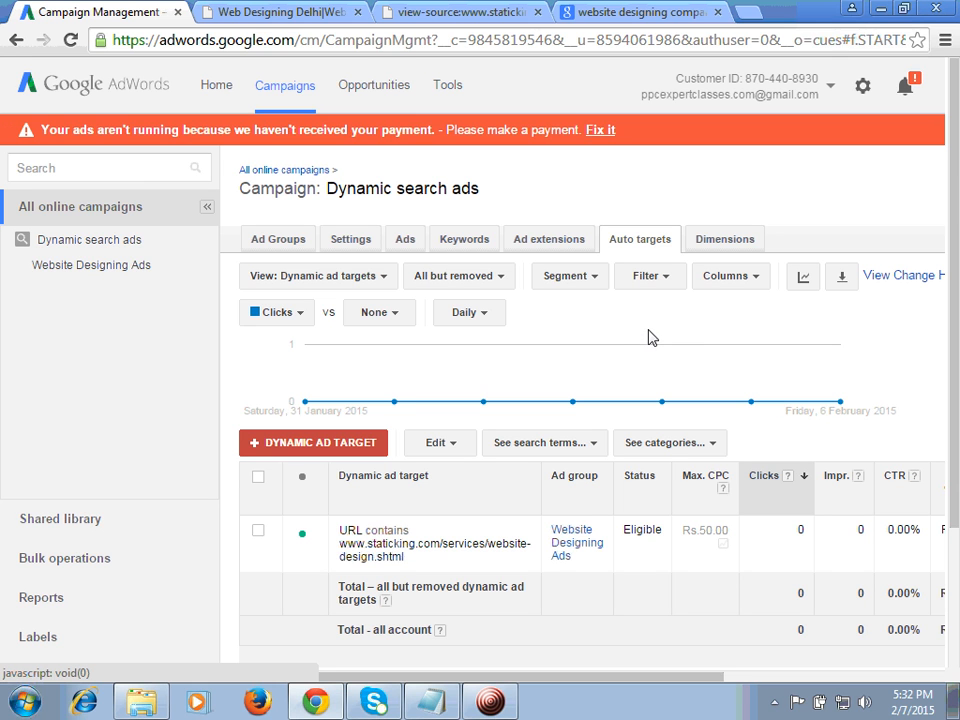
left_click(405, 242)
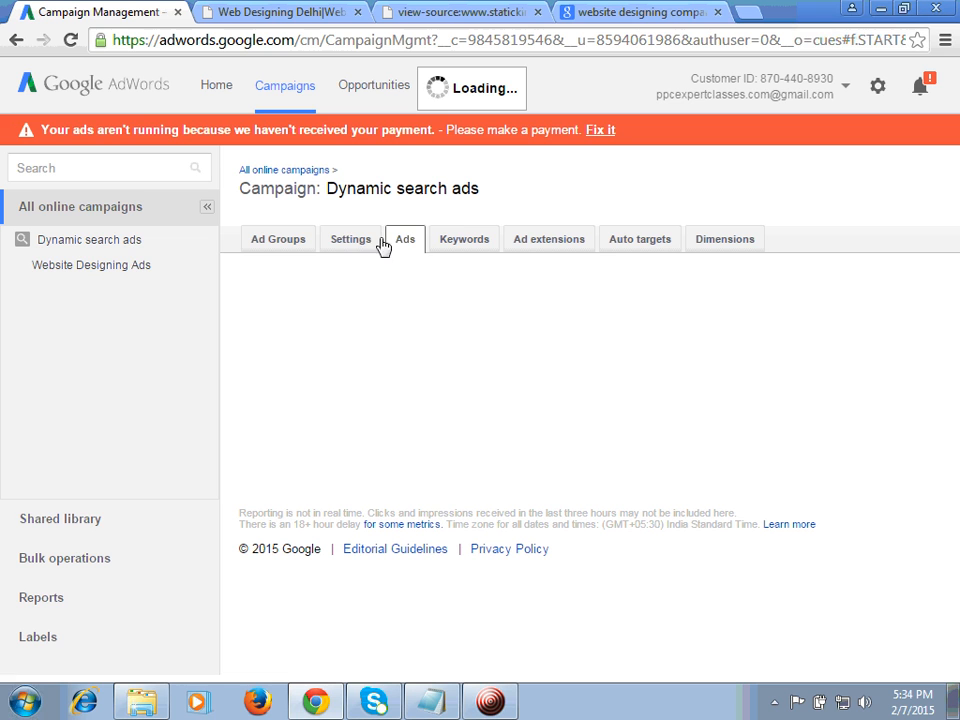
left_click(459, 246)
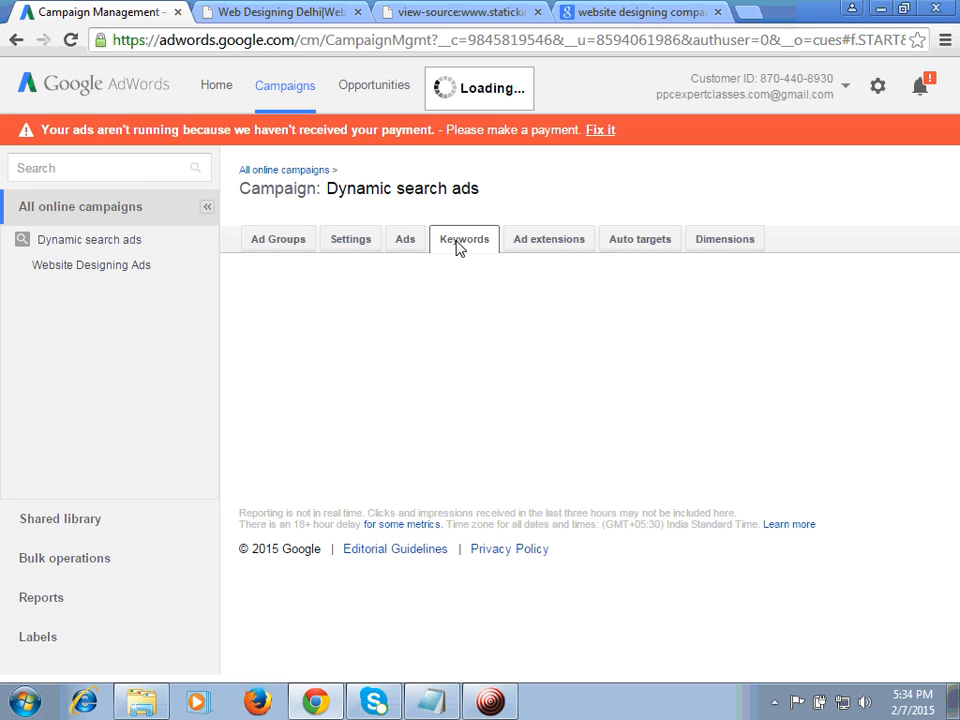
left_click(408, 247)
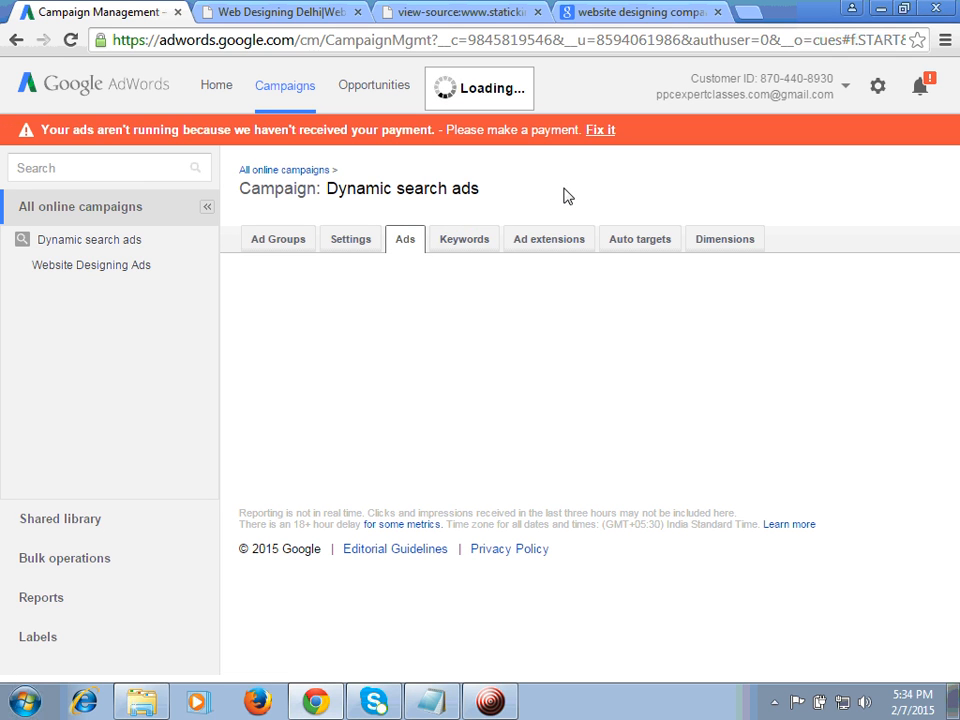